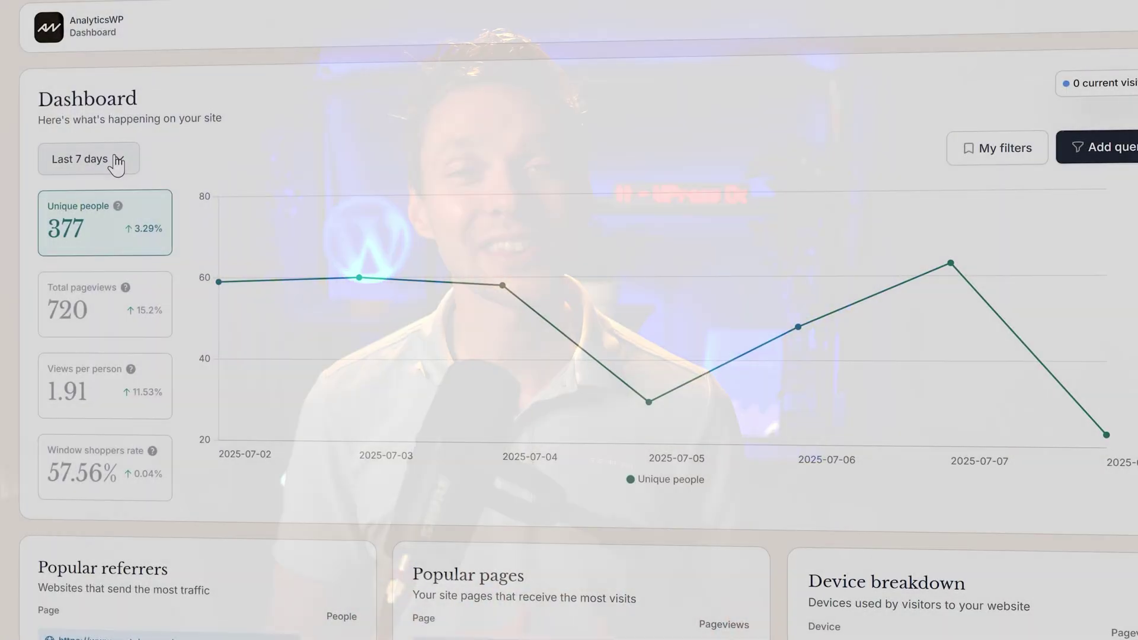
Show the last 30 days and chart pageviews, views per person and window shoppers rate
{"action": "left_click", "coordinate": [117, 166]}
{"action": "left_click", "coordinate": [98, 230]}
{"action": "left_click", "coordinate": [97, 320]}
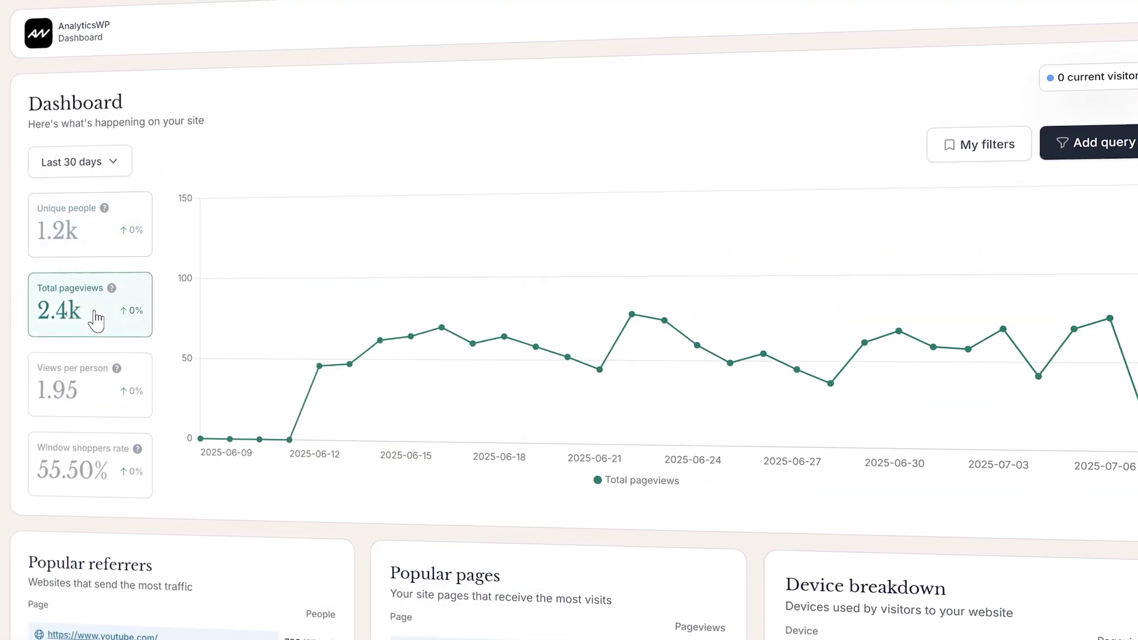
{"action": "left_click", "coordinate": [86, 392]}
{"action": "left_click", "coordinate": [90, 465]}
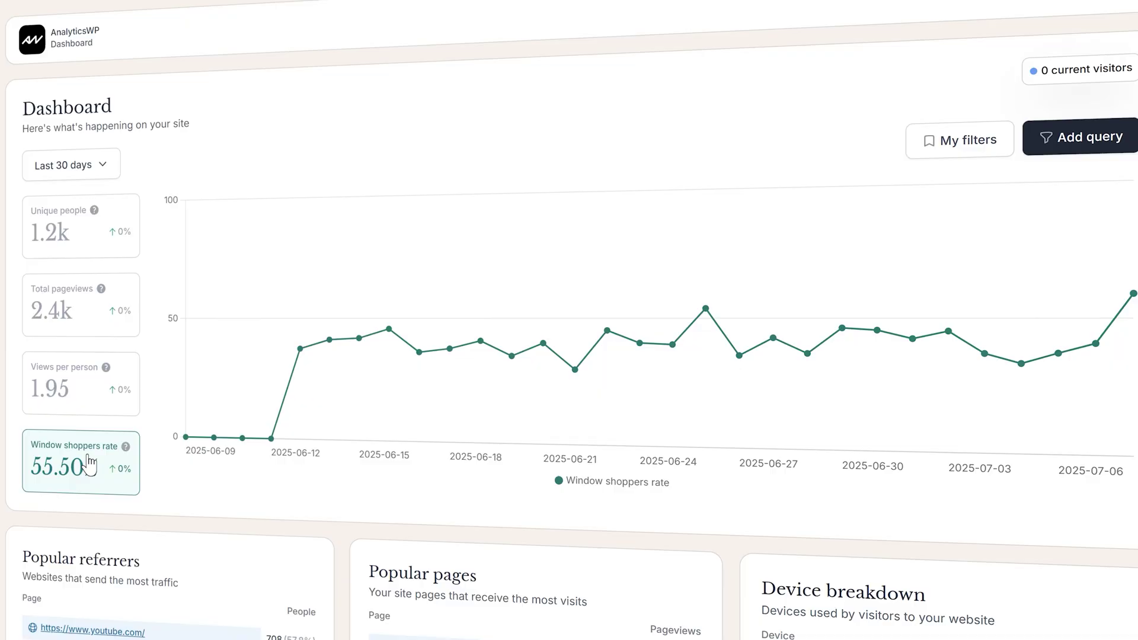
Expand the full Popular pages list with its pageview counts
{"action": "scroll", "coordinate": [445, 554], "scroll_direction": "down", "scroll_amount": 5}
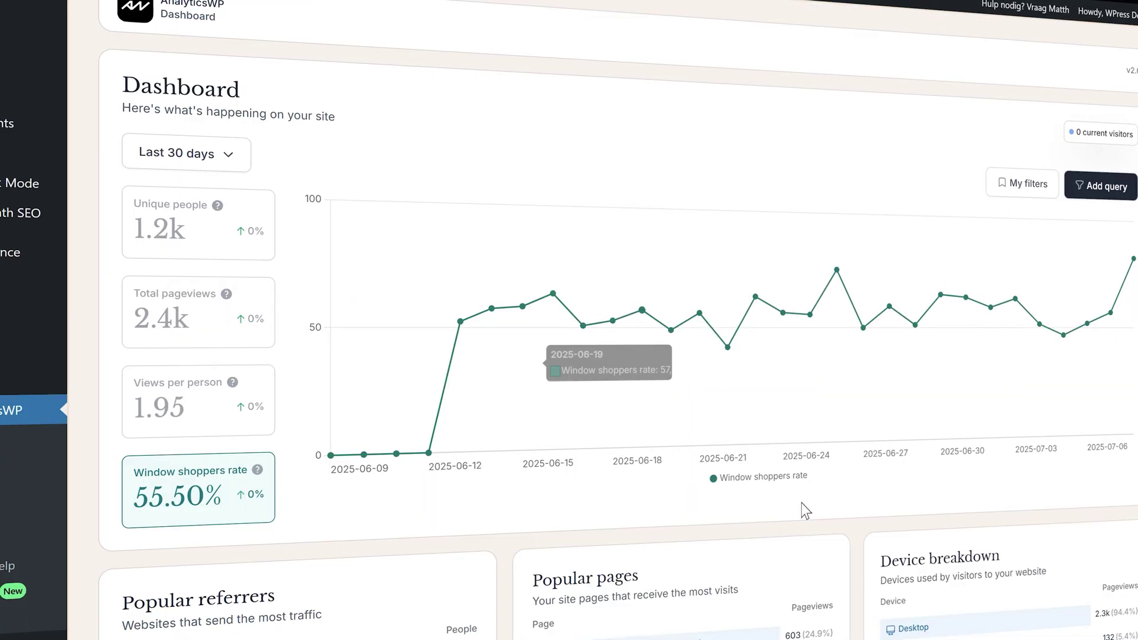
{"action": "scroll", "coordinate": [805, 510], "scroll_direction": "down", "scroll_amount": 5}
{"action": "left_click", "coordinate": [826, 585]}
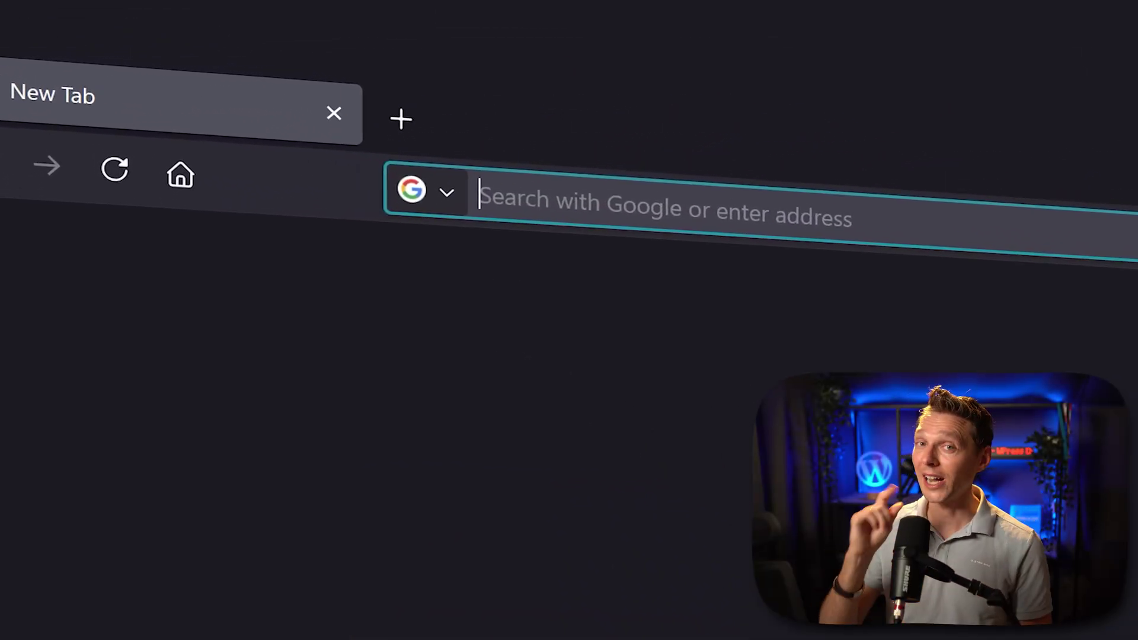
Enter the wp.discount/analytics address in the new tab's address bar
{"action": "type", "text": "w"}
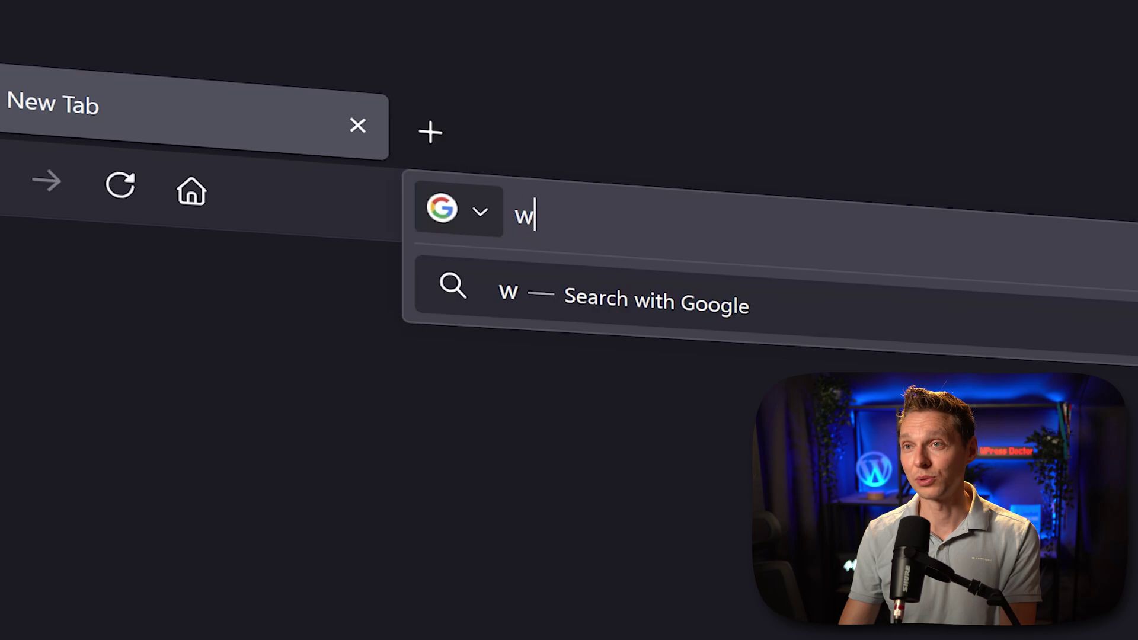
{"action": "type", "text": "p.discount/a"}
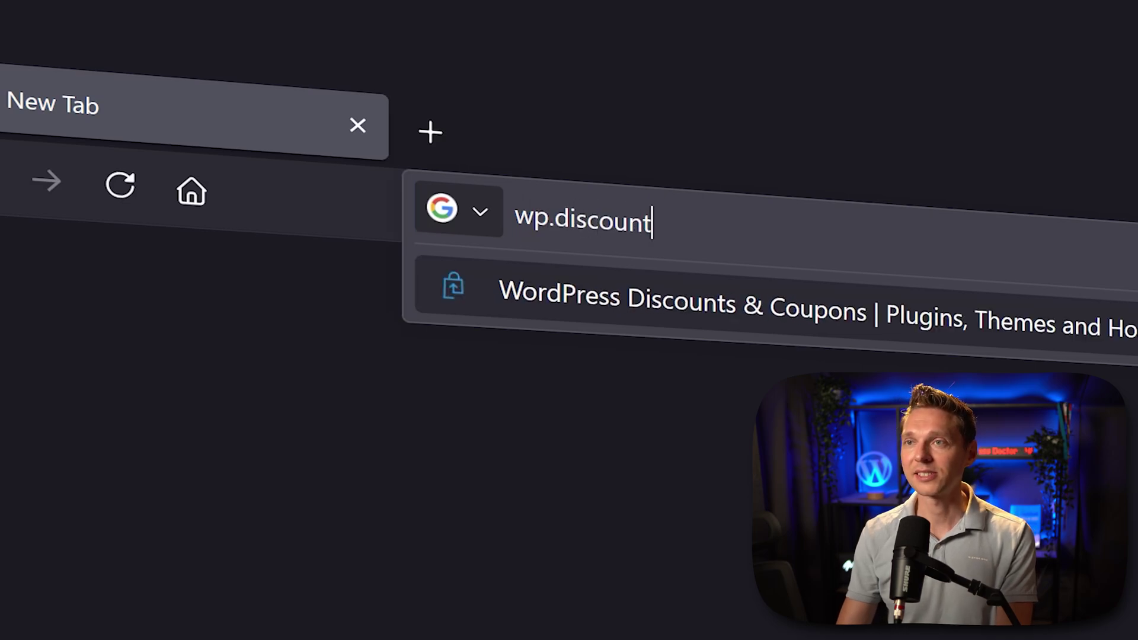
{"action": "type", "text": "nal"}
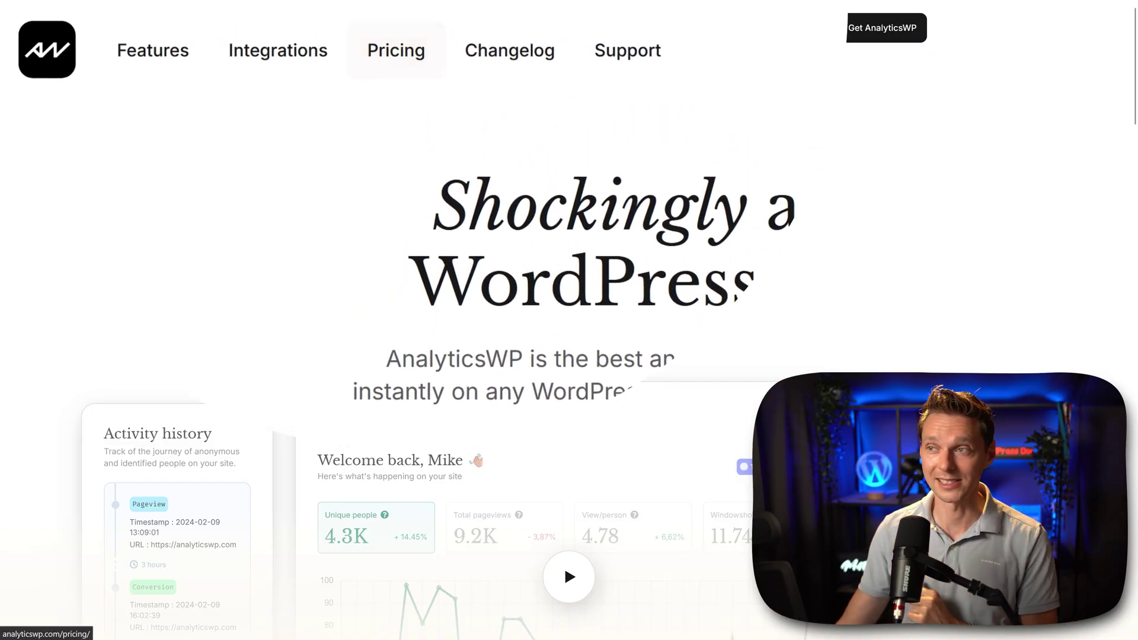
Open the AnalyticsWP pricing page showing the $99 and $199 plans
{"action": "left_click", "coordinate": [428, 59]}
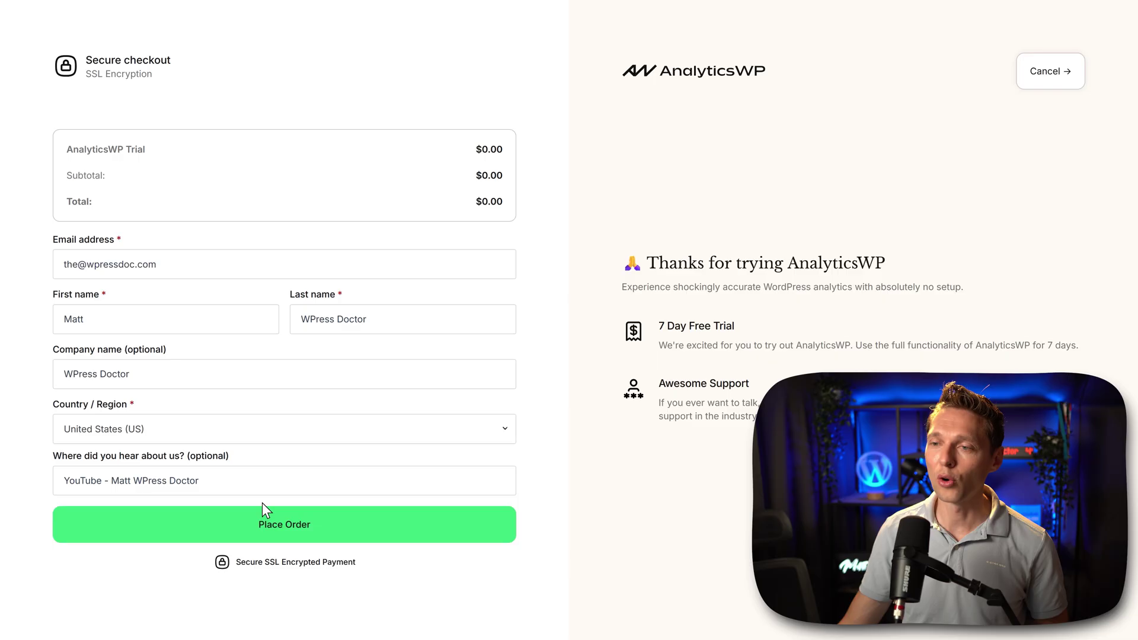
Place the free 7-day trial order to download the plugin zip
{"action": "left_click", "coordinate": [288, 533]}
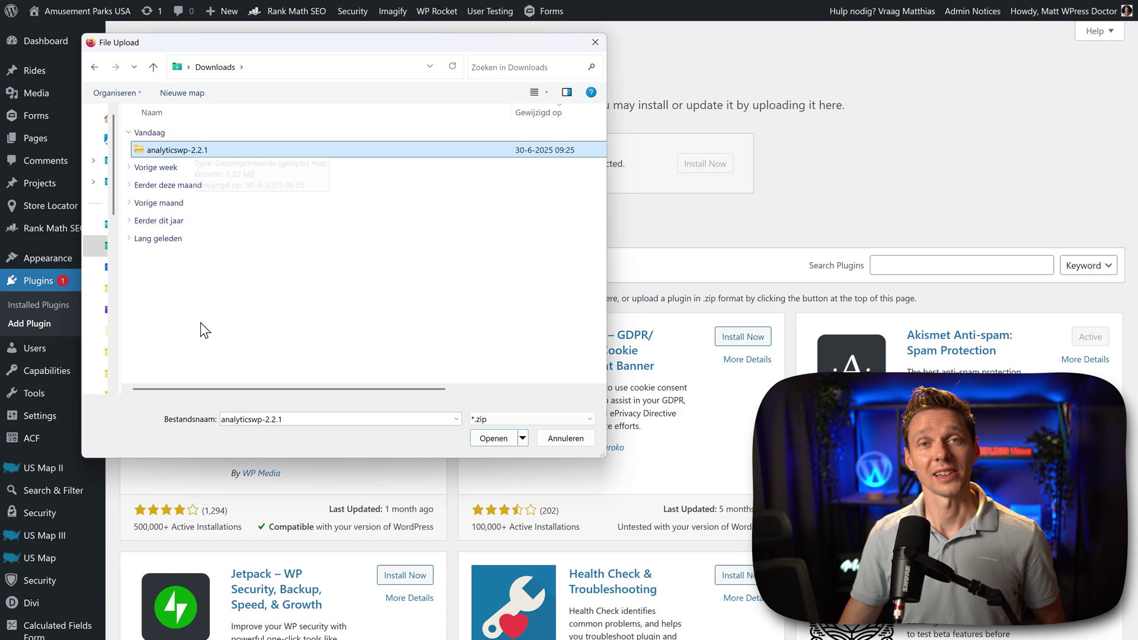
Upload analyticswp-2.2.1.zip, install it, and activate the plugin
{"action": "left_click", "coordinate": [494, 439]}
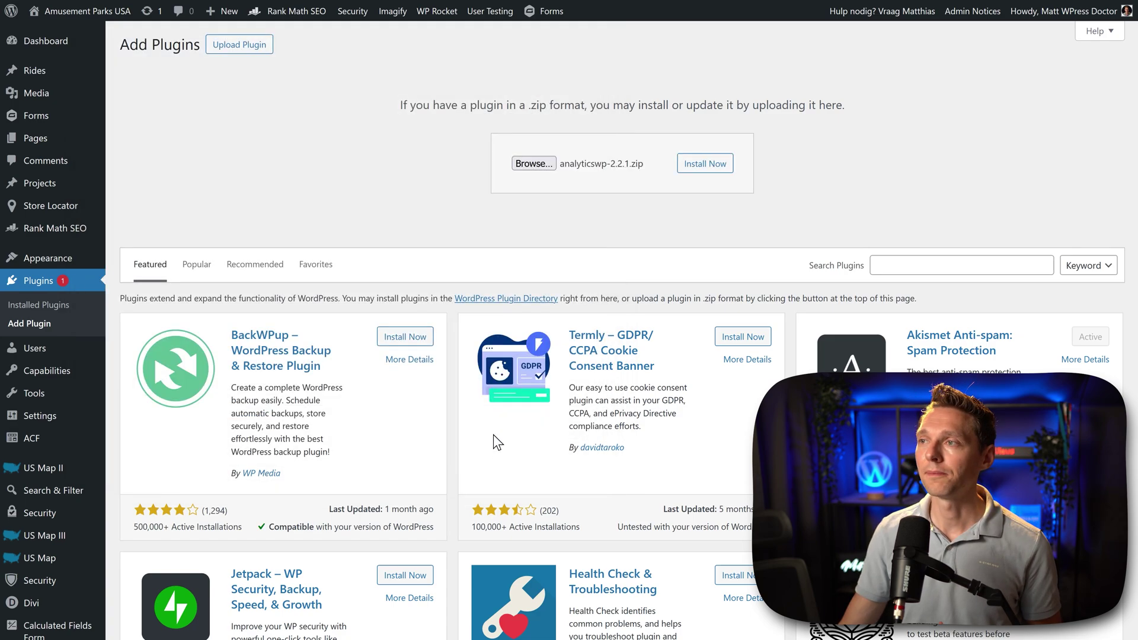
{"action": "left_click", "coordinate": [707, 172]}
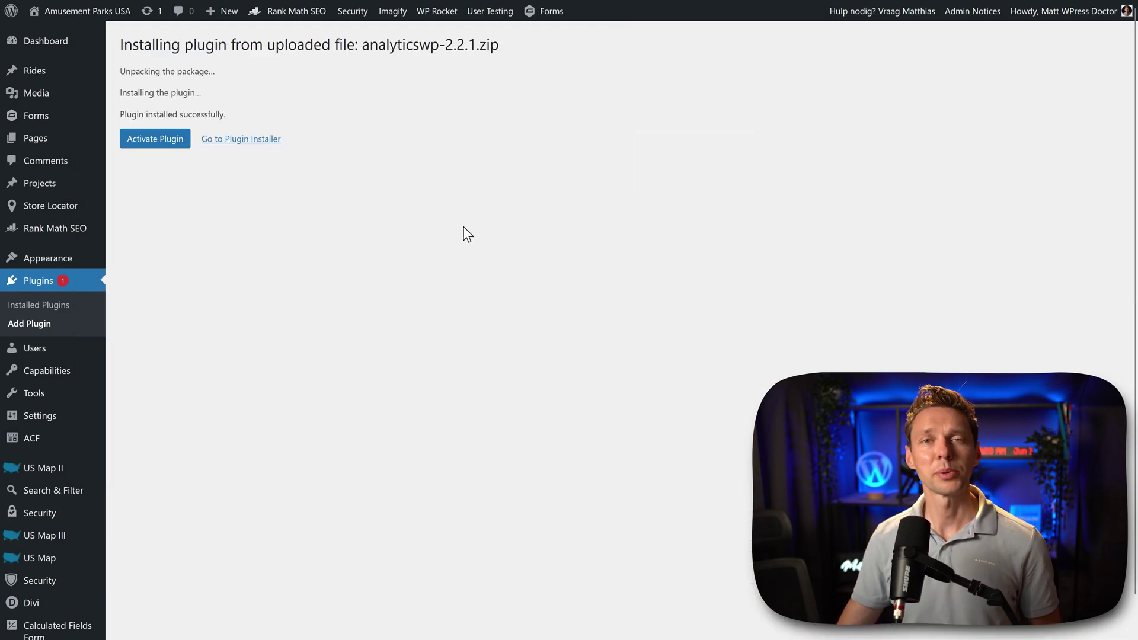
{"action": "left_click", "coordinate": [157, 141]}
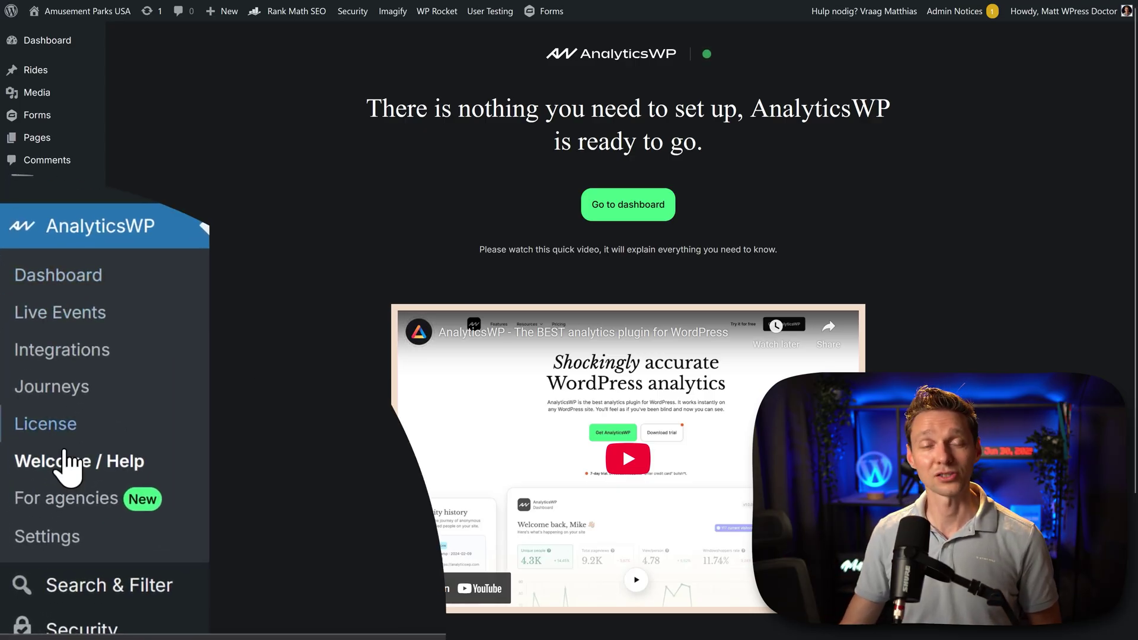
Open the AnalyticsWP Settings page and browse through its options
{"action": "left_click", "coordinate": [54, 537]}
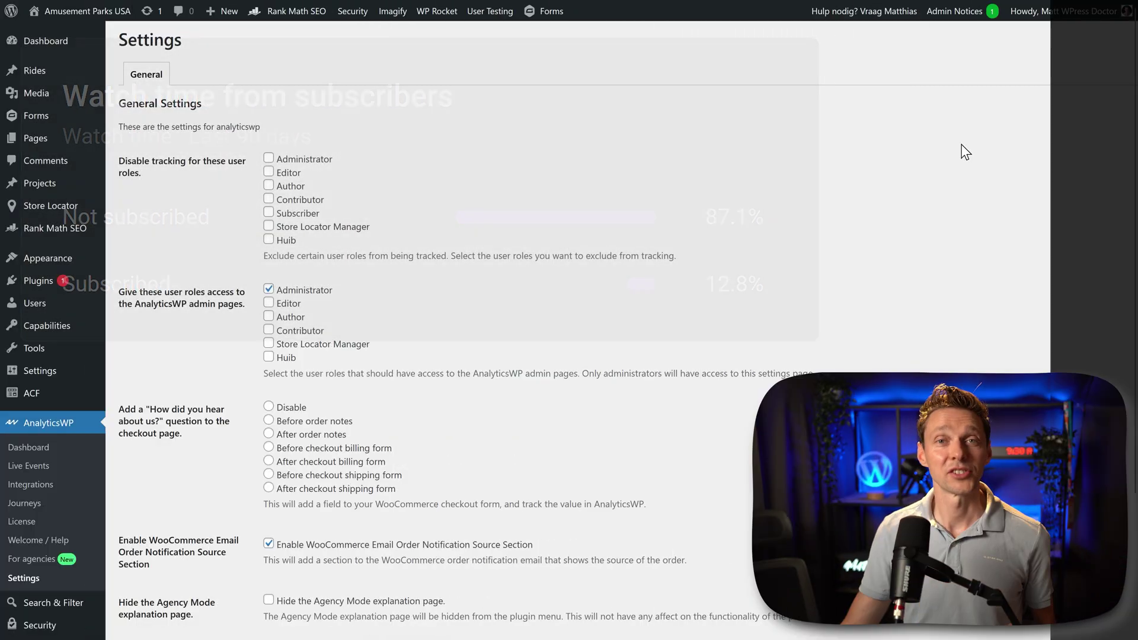
{"action": "middle_click", "coordinate": [866, 149]}
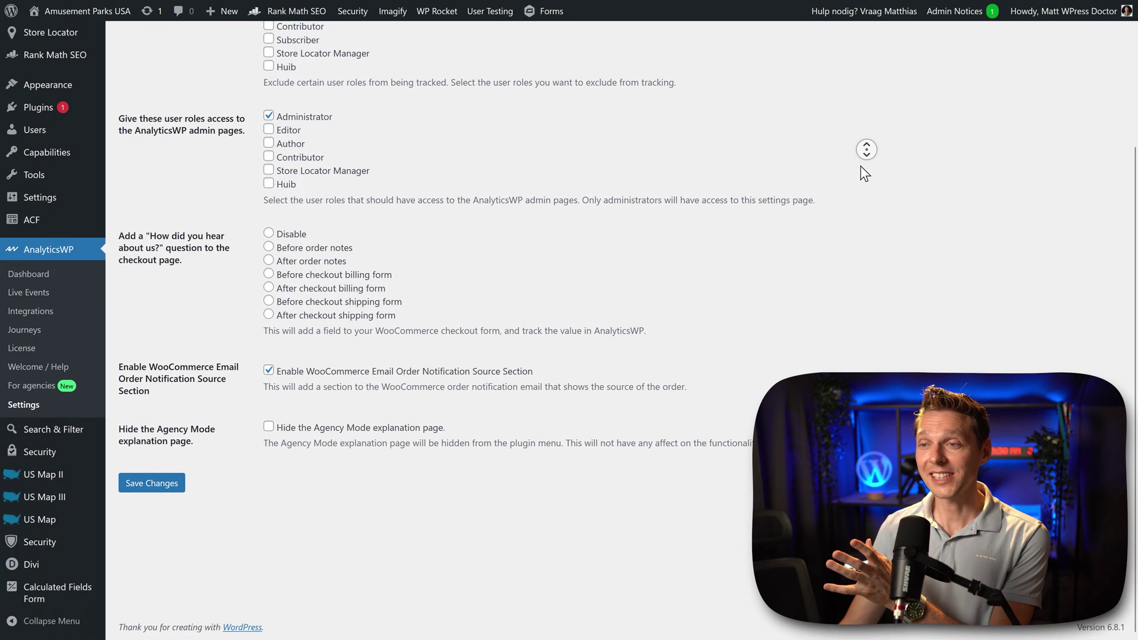
{"action": "scroll", "coordinate": [868, 110], "scroll_direction": "up", "scroll_amount": 2}
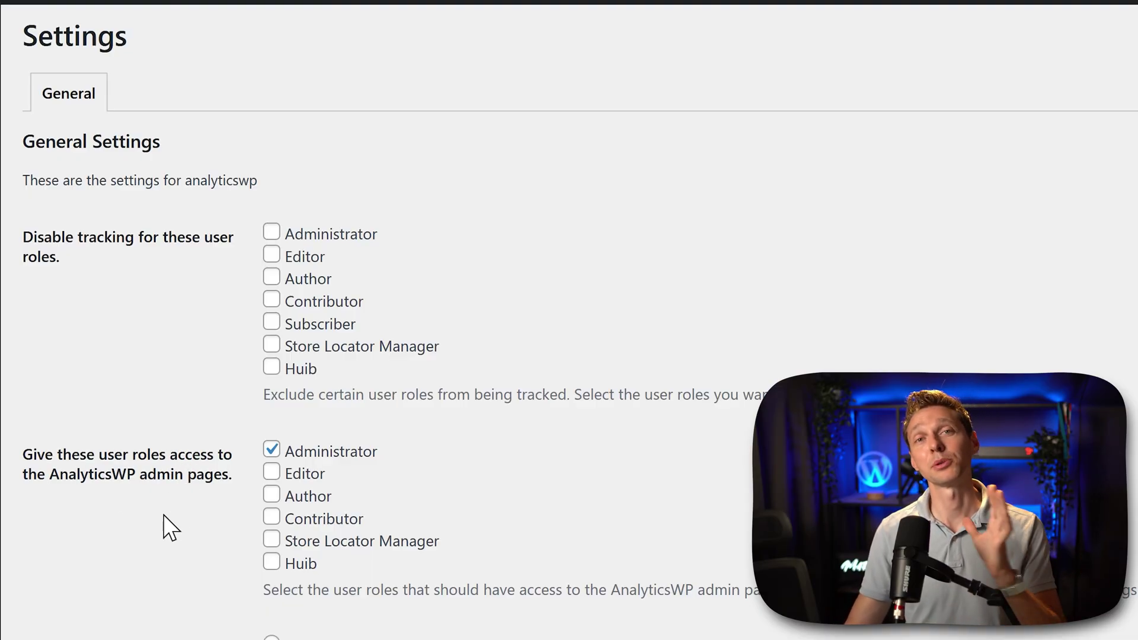
{"action": "middle_click", "coordinate": [611, 464]}
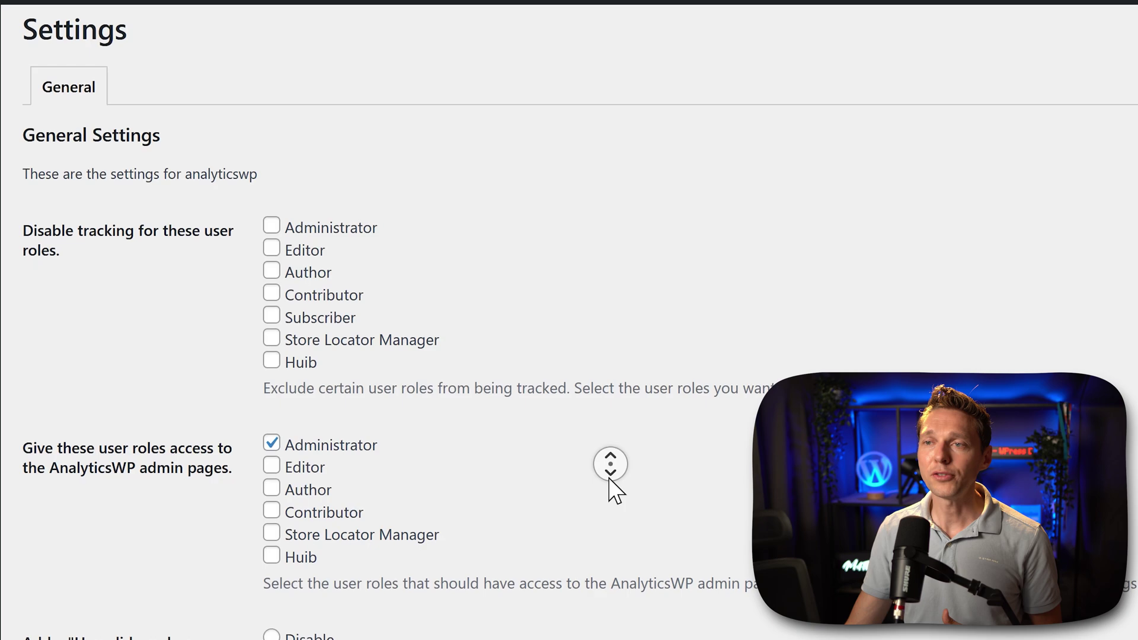
{"action": "middle_click", "coordinate": [194, 514]}
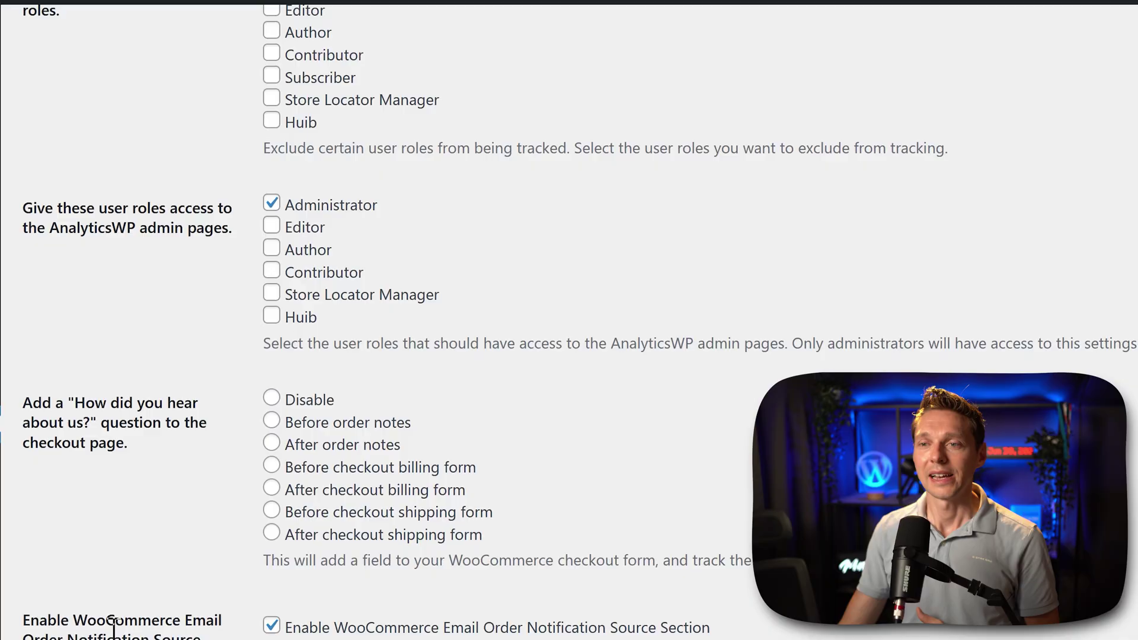
{"action": "scroll", "coordinate": [114, 626], "scroll_direction": "down", "scroll_amount": 1}
{"action": "scroll", "coordinate": [78, 598], "scroll_direction": "down", "scroll_amount": 2}
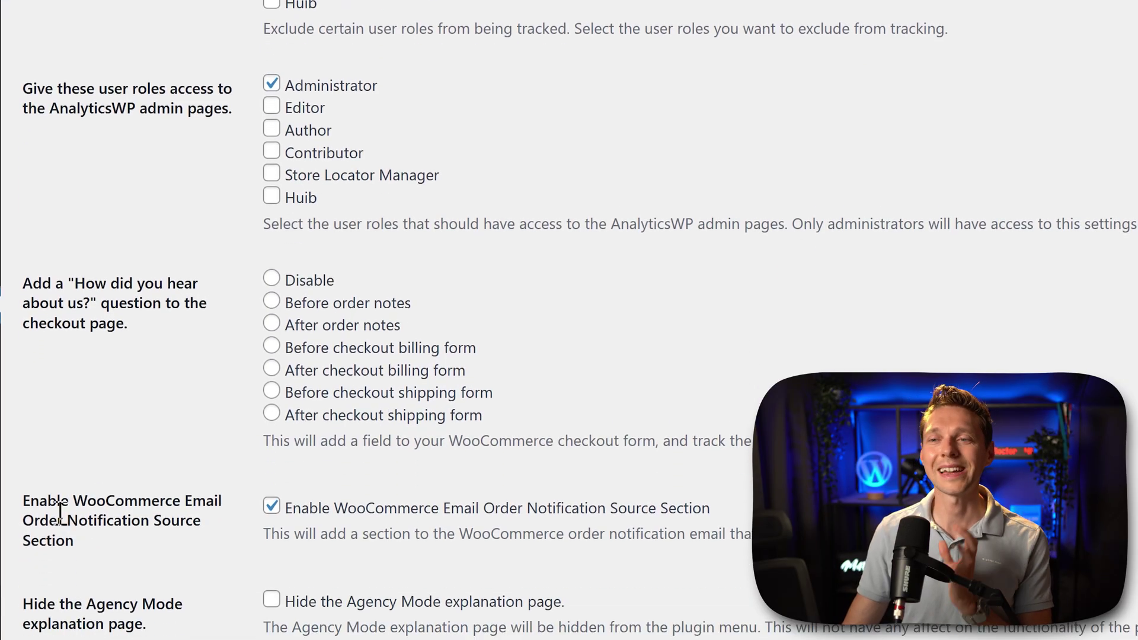
{"action": "scroll", "coordinate": [148, 486], "scroll_direction": "down", "scroll_amount": 3}
Uncheck the WooCommerce email order notification source section and save changes
{"action": "left_click", "coordinate": [271, 371]}
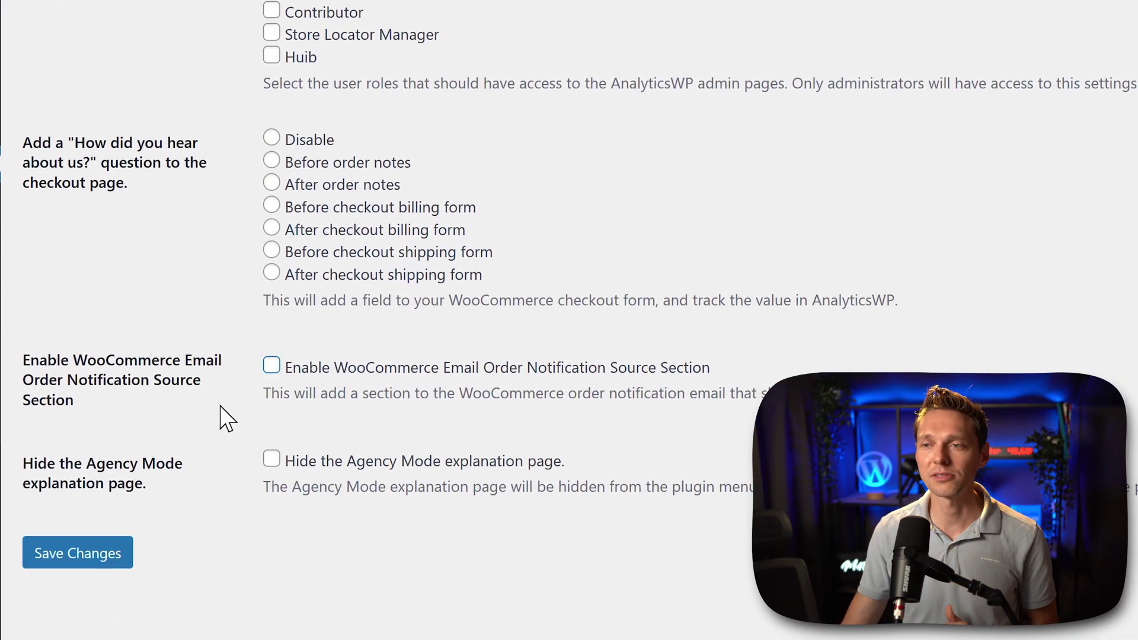
{"action": "left_click", "coordinate": [227, 404]}
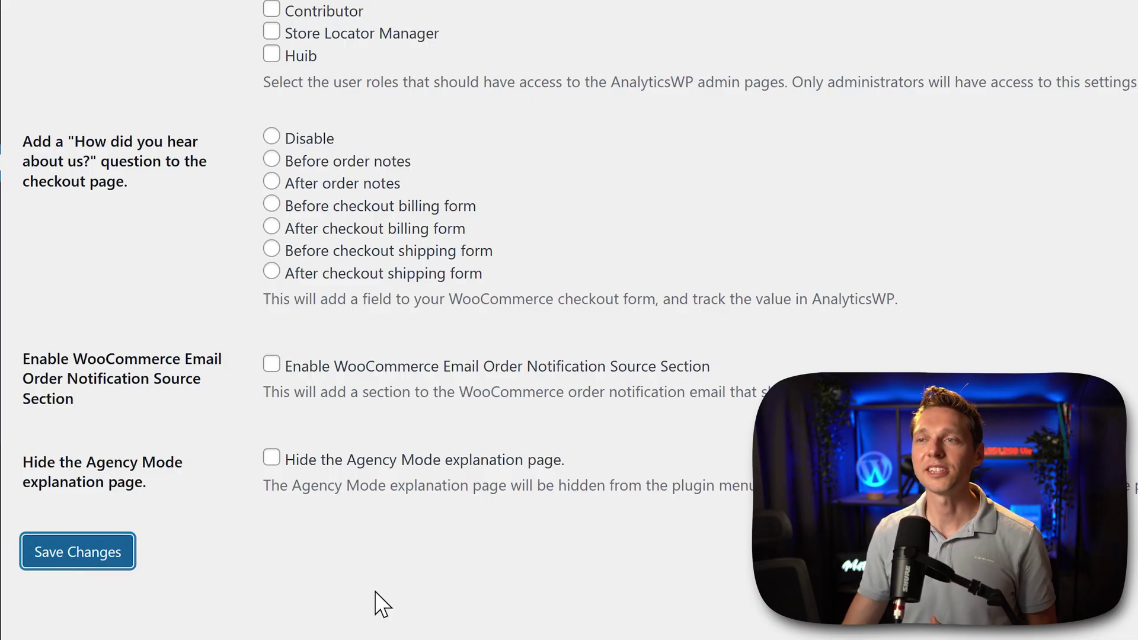
{"action": "scroll", "coordinate": [373, 596], "scroll_direction": "up", "scroll_amount": 4}
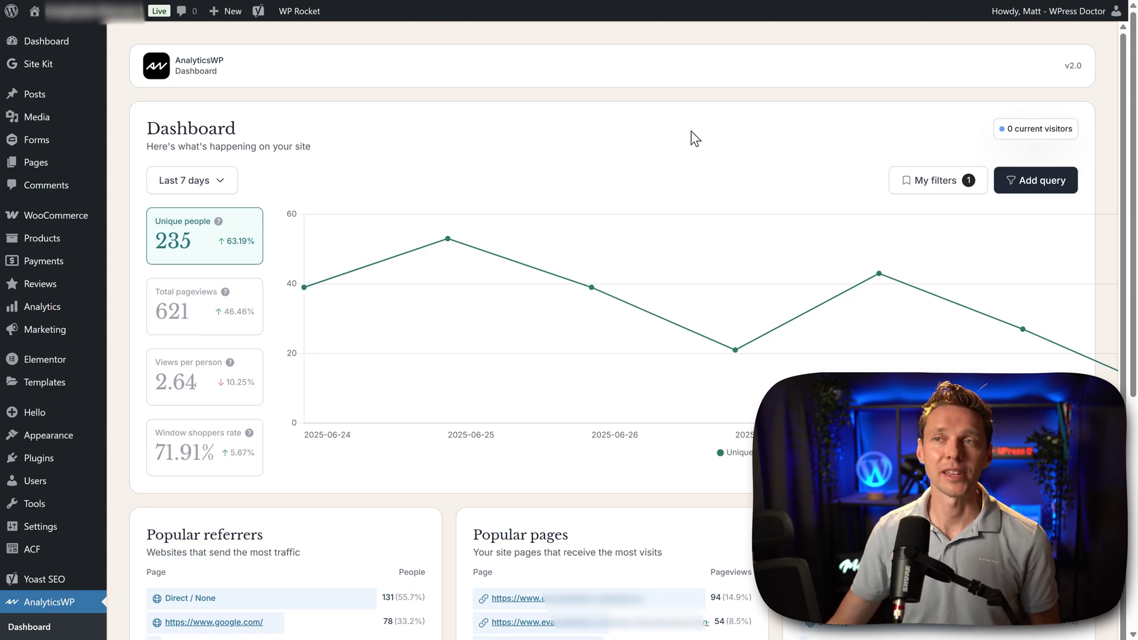
Set Last 30 days, cycle pageviews, views per person and window shoppers, ending on Unique people
{"action": "middle_click", "coordinate": [661, 134]}
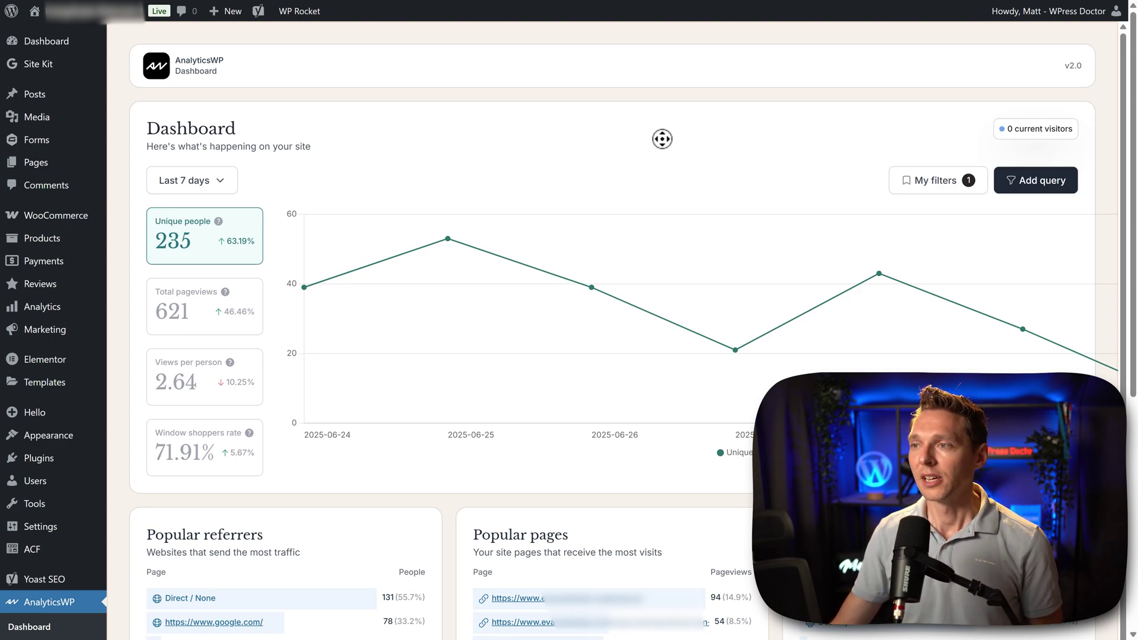
{"action": "left_click", "coordinate": [212, 187]}
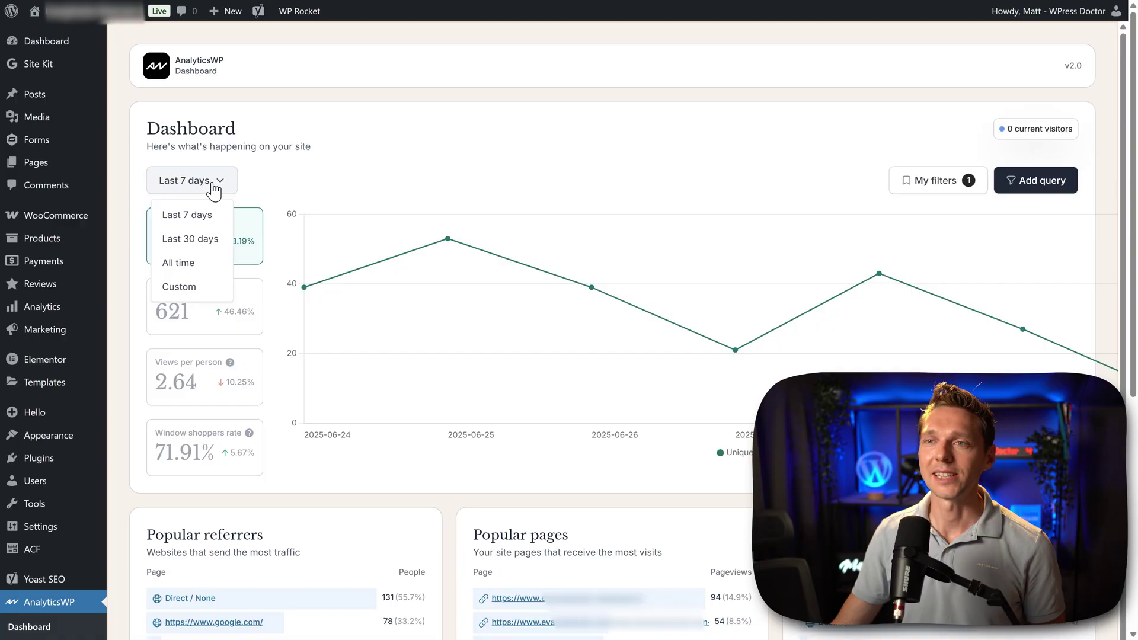
{"action": "left_click", "coordinate": [212, 252]}
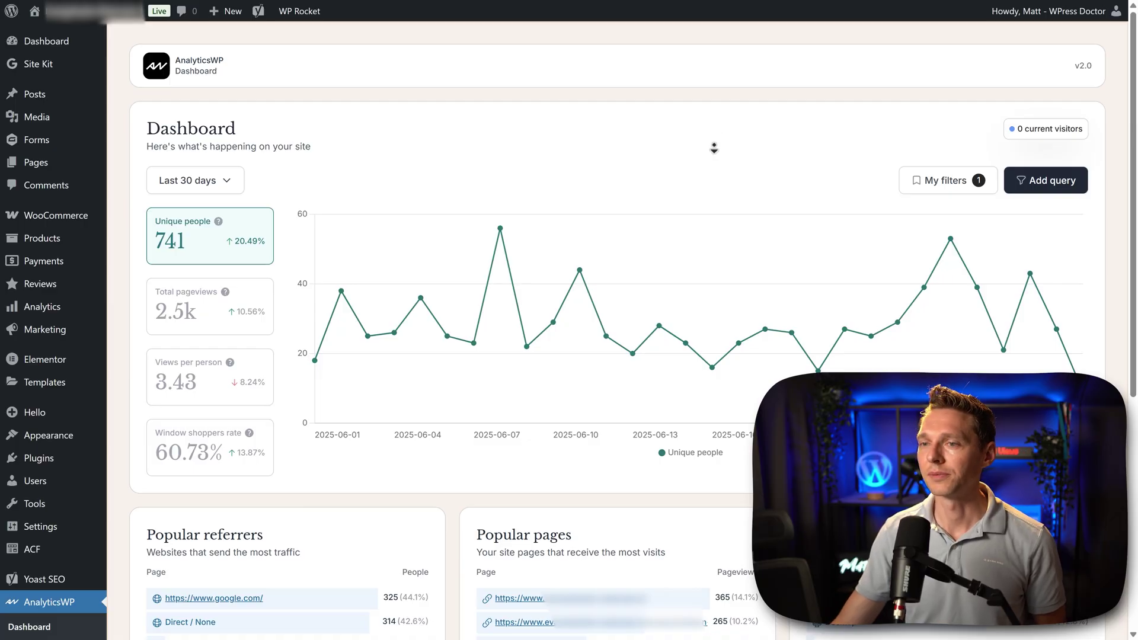
{"action": "scroll", "coordinate": [715, 148], "scroll_direction": "down", "scroll_amount": 1}
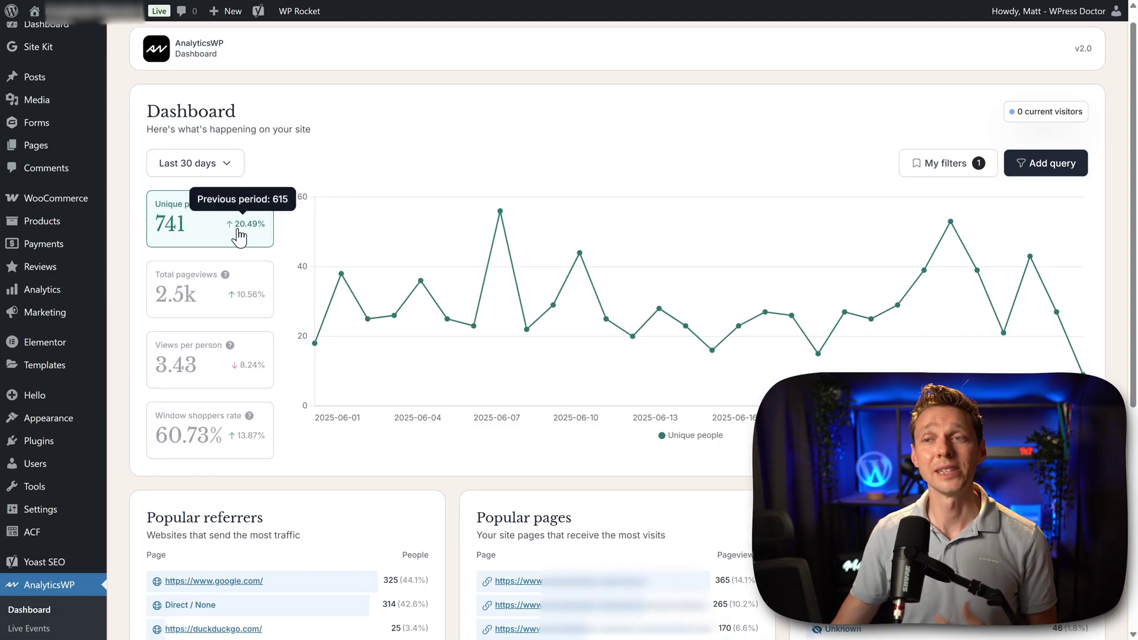
{"action": "left_click", "coordinate": [234, 300]}
{"action": "left_click", "coordinate": [233, 378]}
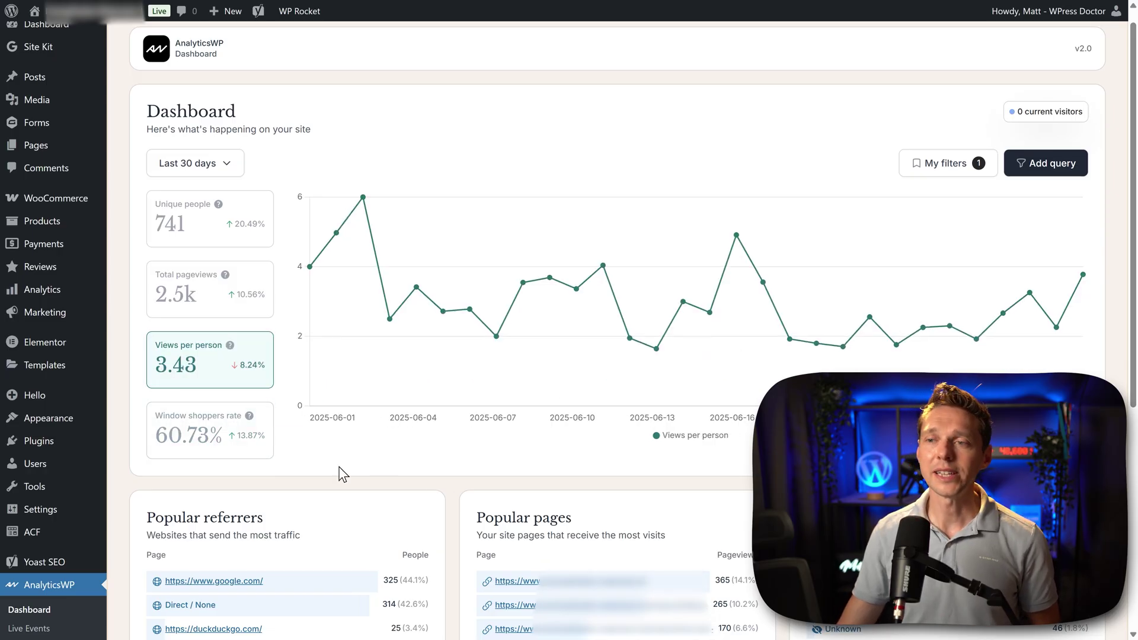
{"action": "left_click", "coordinate": [247, 453]}
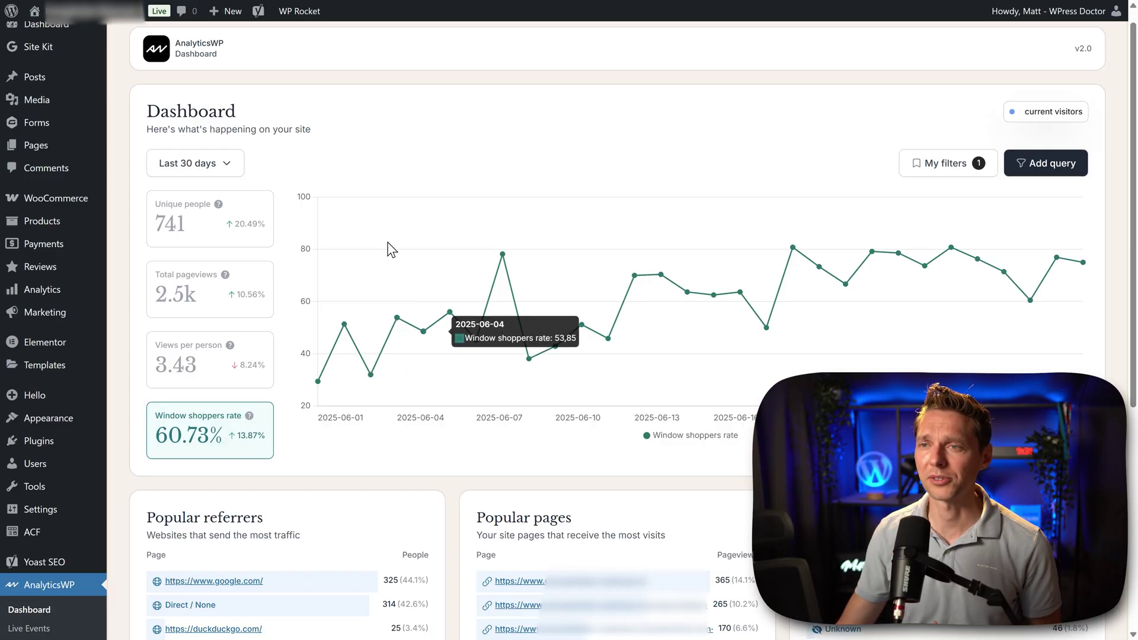
{"action": "left_click", "coordinate": [246, 235]}
{"action": "middle_click", "coordinate": [550, 120]}
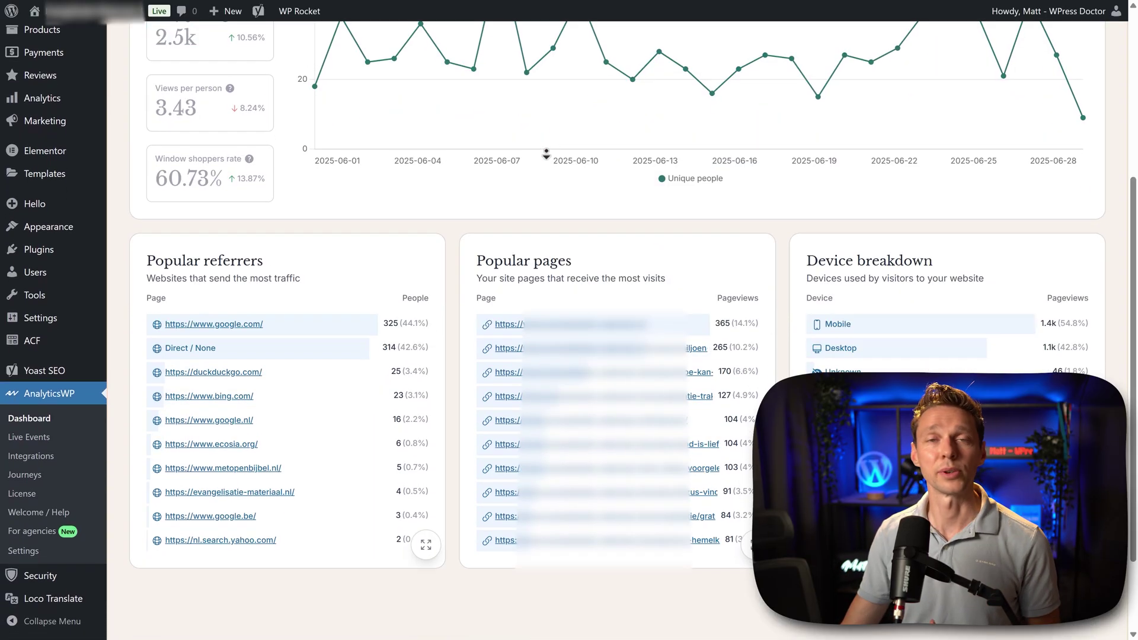
Open and scroll the full Popular referrers list, then close it
{"action": "middle_click", "coordinate": [546, 154]}
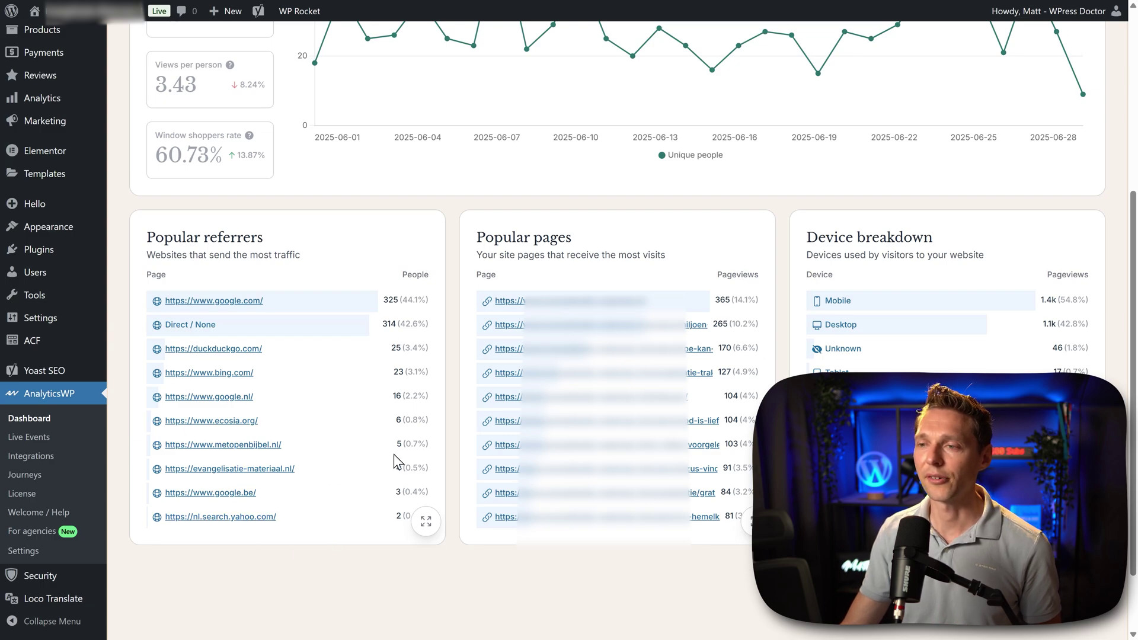
{"action": "scroll", "coordinate": [434, 574], "scroll_direction": "down", "scroll_amount": 1}
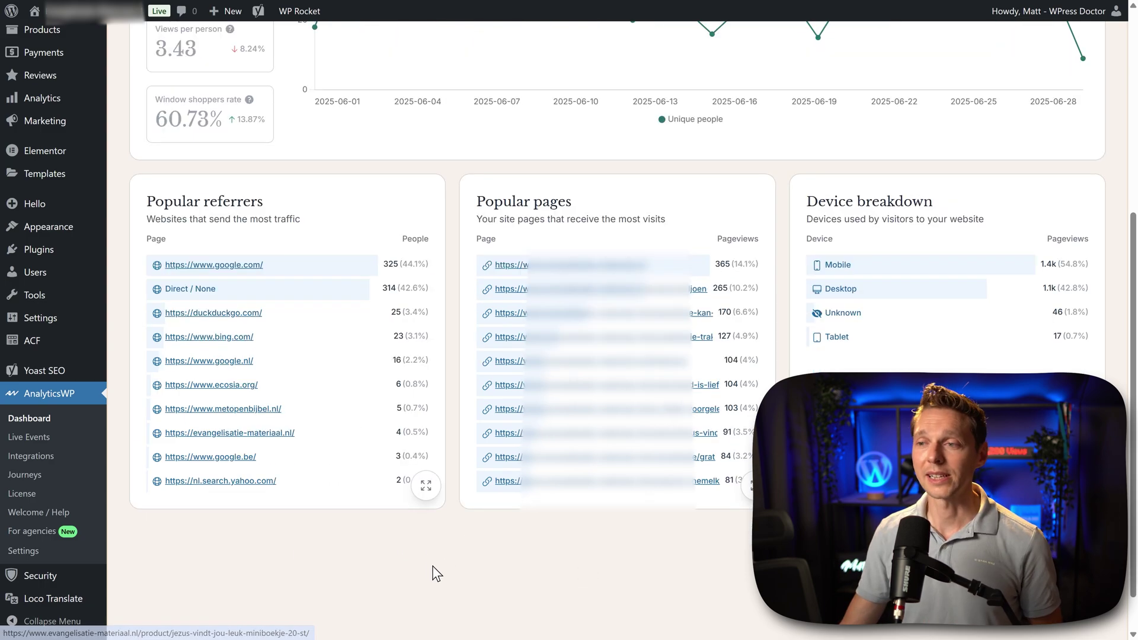
{"action": "left_click", "coordinate": [429, 493]}
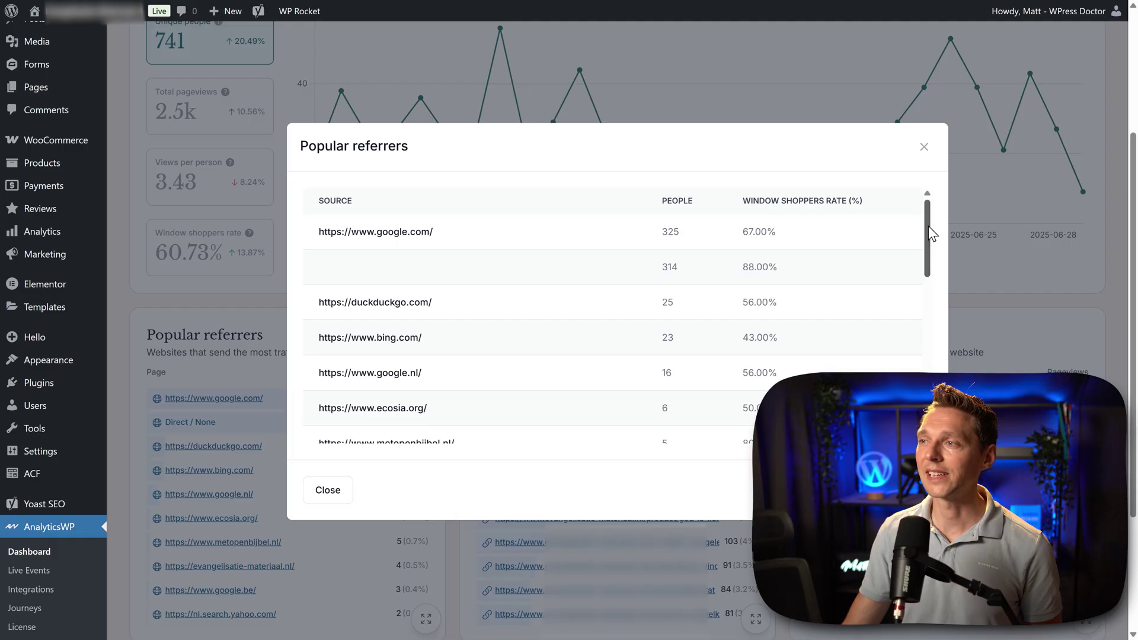
{"action": "mouse_move", "coordinate": [928, 229]}
{"action": "left_mouse_down"}
{"action": "mouse_move", "coordinate": [918, 381]}
{"action": "mouse_move", "coordinate": [907, 229]}
{"action": "left_mouse_up"}
{"action": "left_click", "coordinate": [924, 147]}
View the full Popular pages and Device breakdown lists, then close them
{"action": "scroll", "coordinate": [732, 558], "scroll_direction": "down", "scroll_amount": 2}
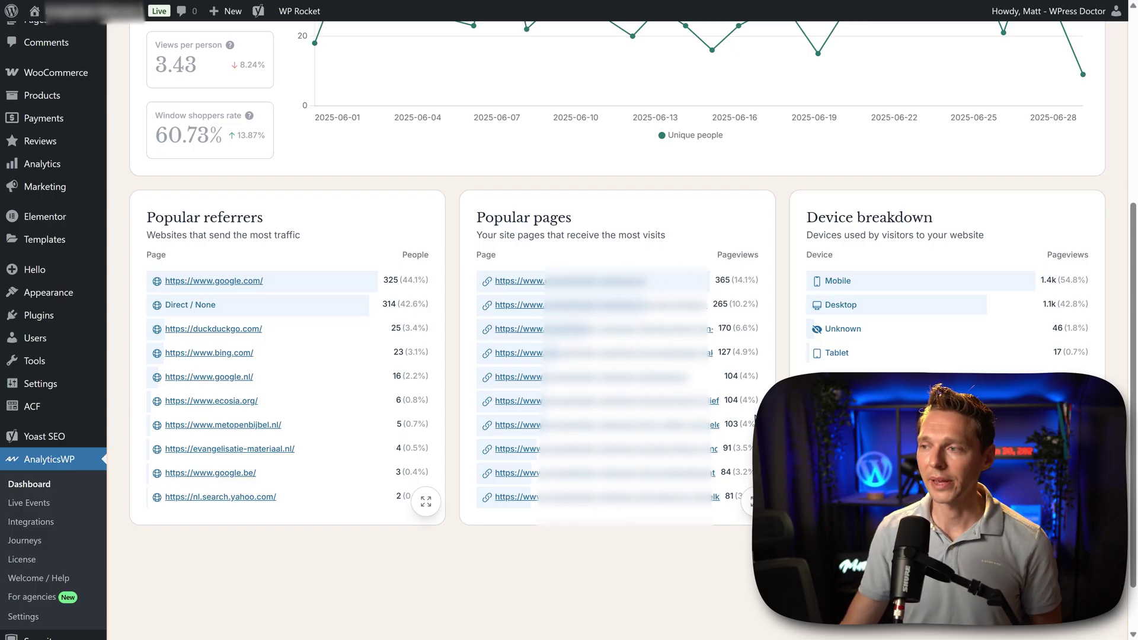
{"action": "left_click", "coordinate": [755, 502]}
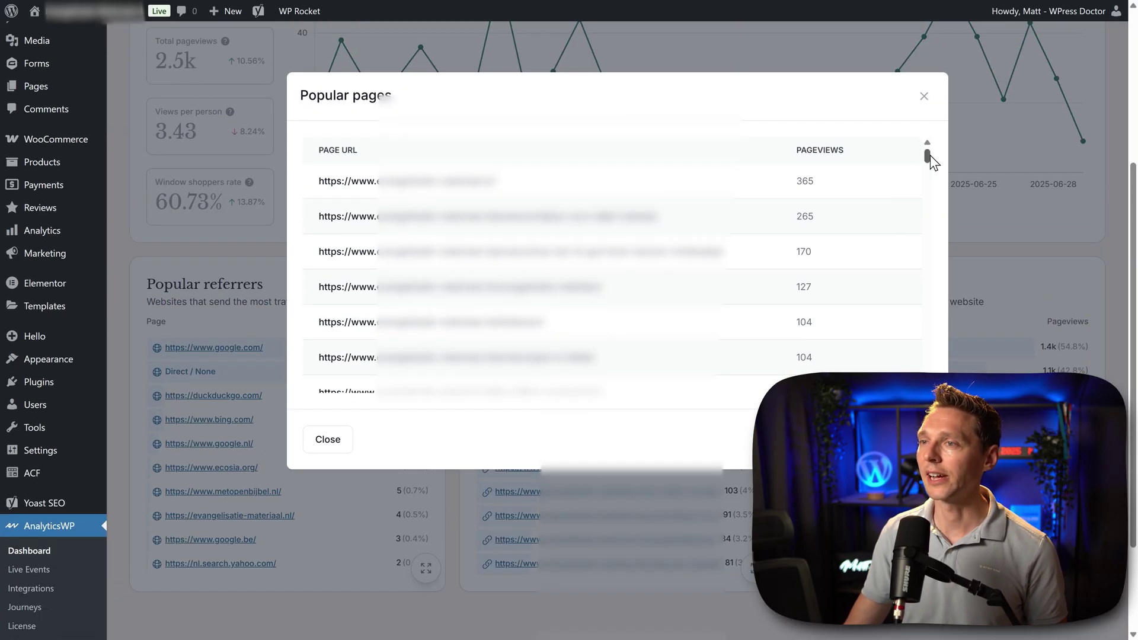
{"action": "mouse_move", "coordinate": [930, 155]}
{"action": "left_mouse_down"}
{"action": "mouse_move", "coordinate": [927, 287]}
{"action": "mouse_move", "coordinate": [926, 180]}
{"action": "mouse_move", "coordinate": [906, 156]}
{"action": "left_mouse_up"}
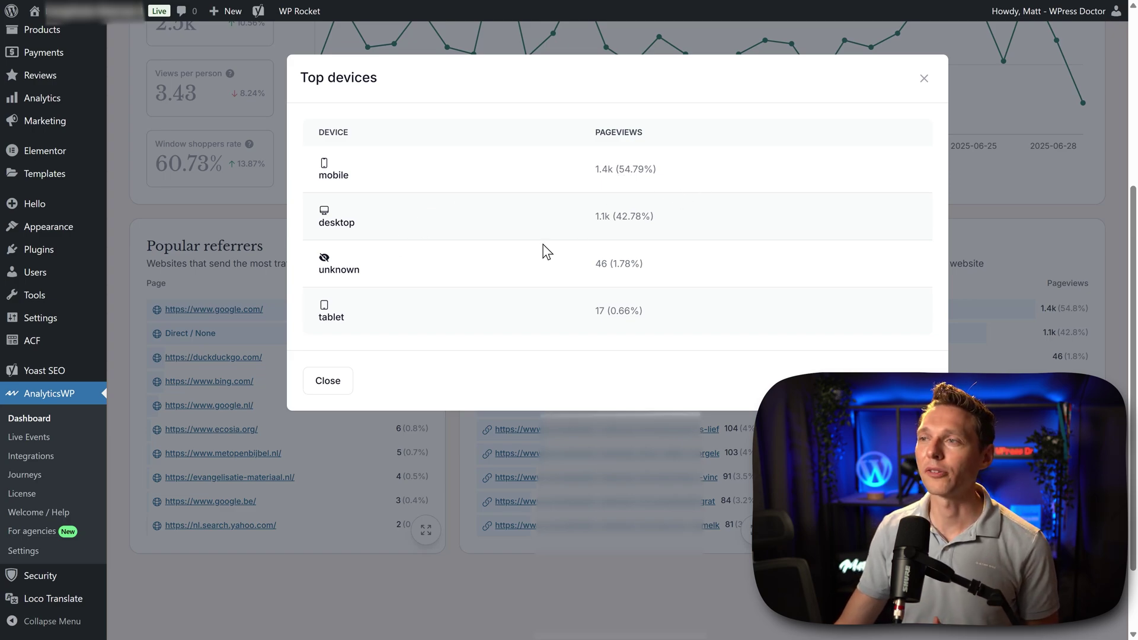
{"action": "left_click", "coordinate": [942, 113]}
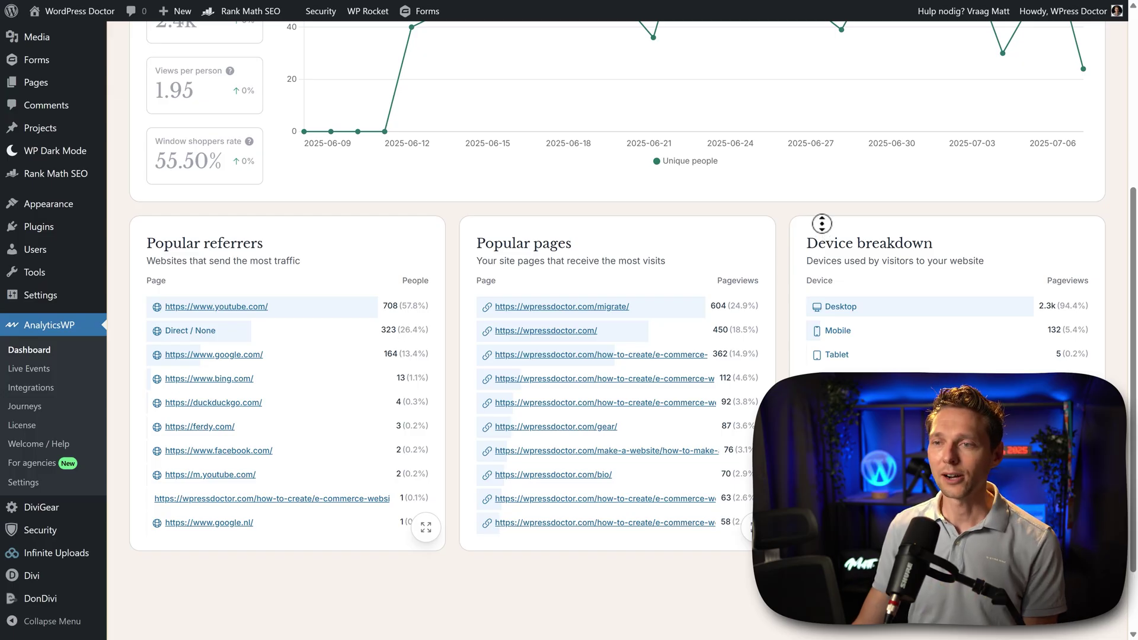
Add a query rule Referrer contains youtube and apply it to the dashboard
{"action": "scroll", "coordinate": [822, 223], "scroll_direction": "up", "scroll_amount": 5}
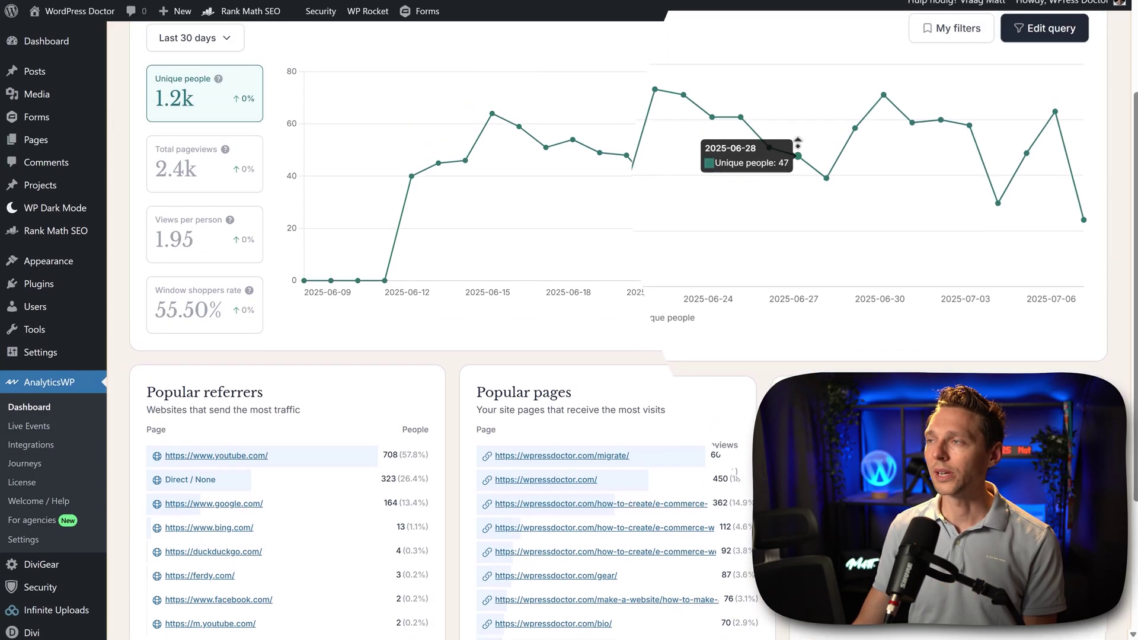
{"action": "scroll", "coordinate": [798, 142], "scroll_direction": "up", "scroll_amount": 3}
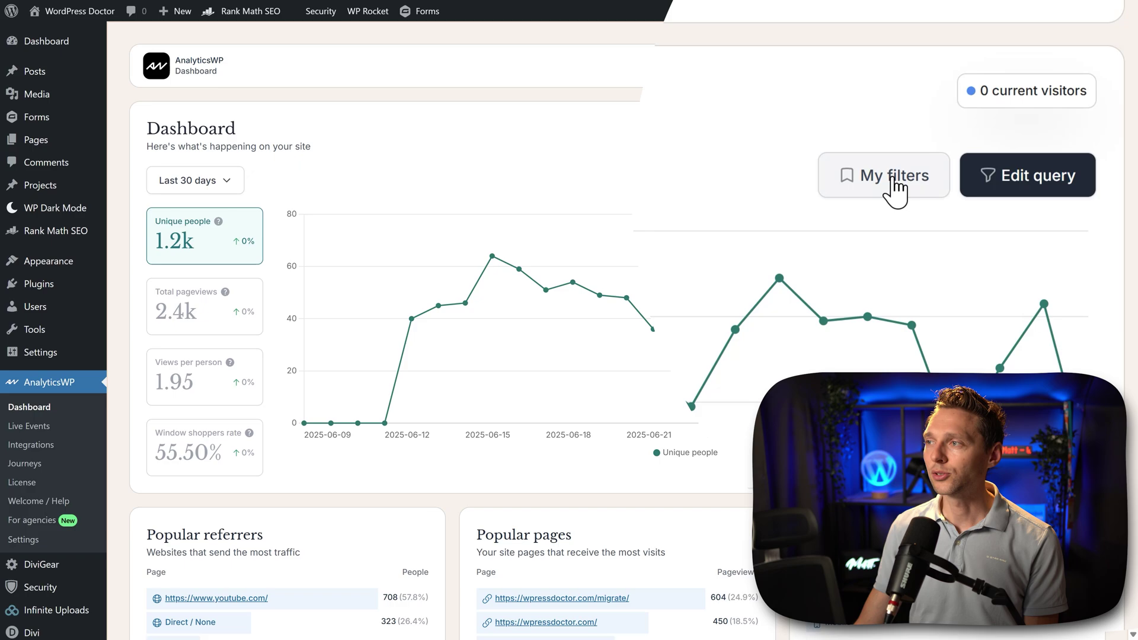
{"action": "left_click", "coordinate": [1002, 190]}
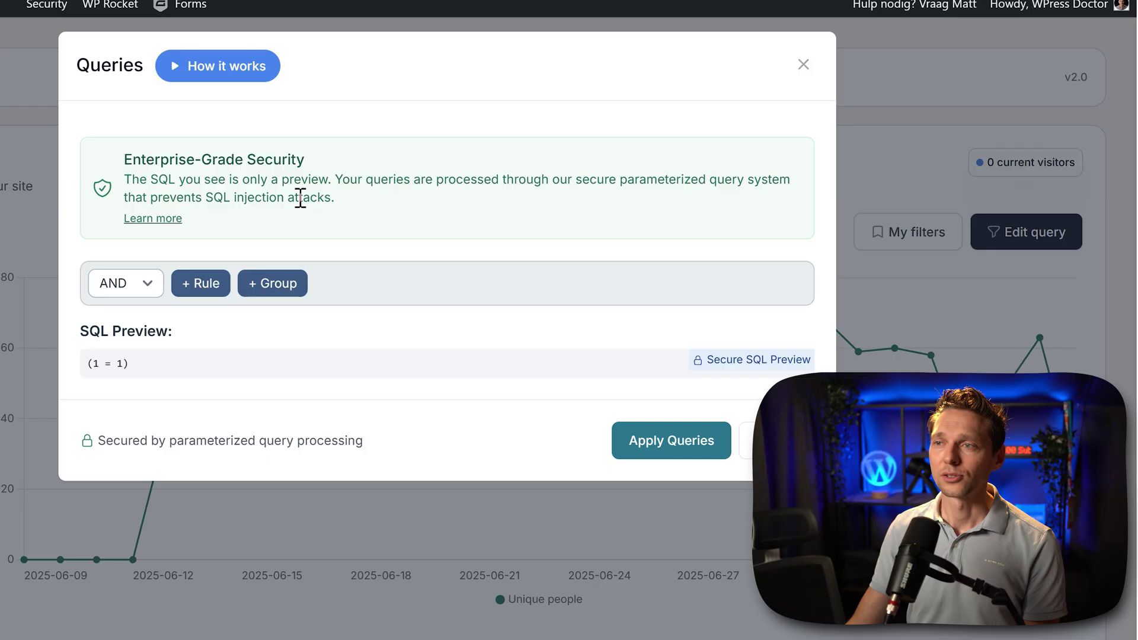
{"action": "left_click", "coordinate": [204, 303]}
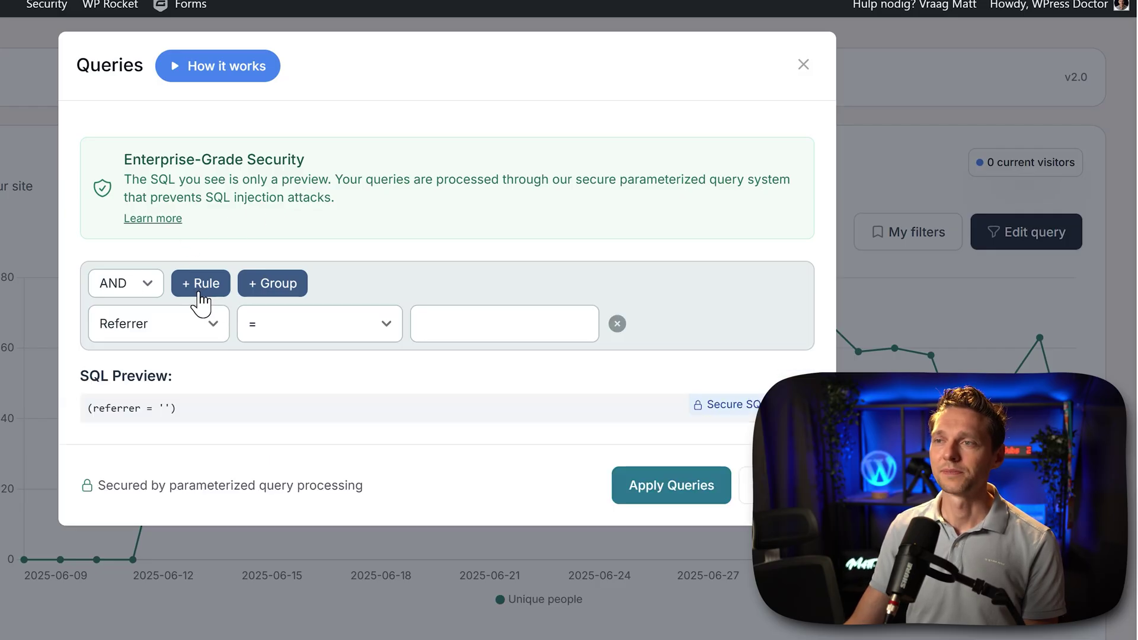
{"action": "left_click", "coordinate": [178, 332]}
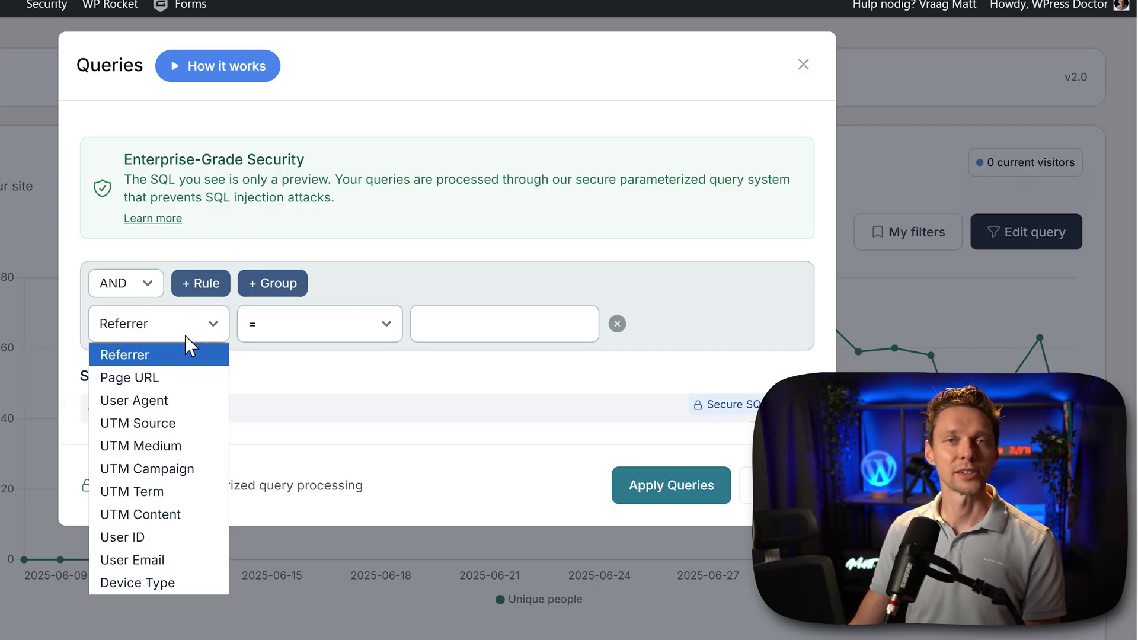
{"action": "left_click", "coordinate": [138, 358]}
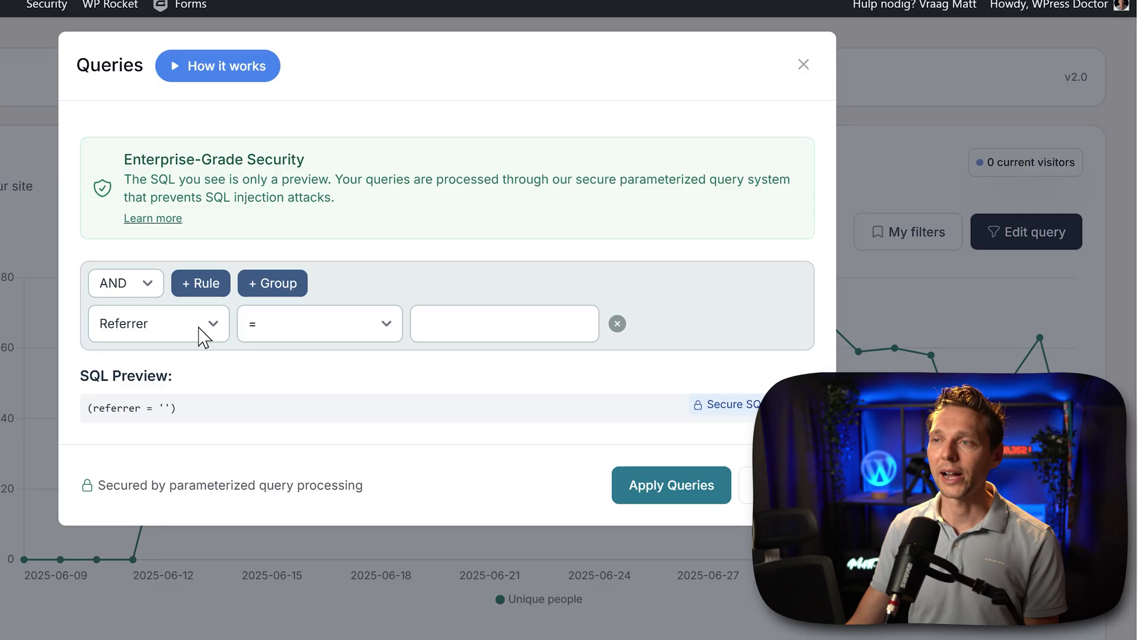
{"action": "left_click", "coordinate": [360, 330]}
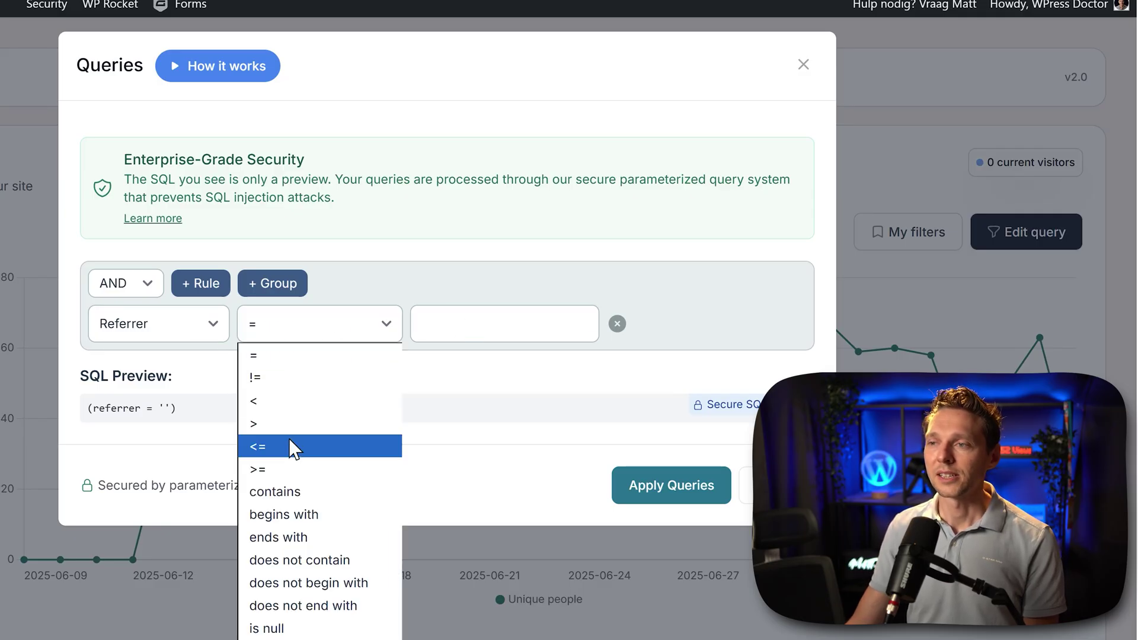
{"action": "left_click", "coordinate": [296, 492]}
{"action": "left_click", "coordinate": [456, 316]}
{"action": "type", "text": "youtube"}
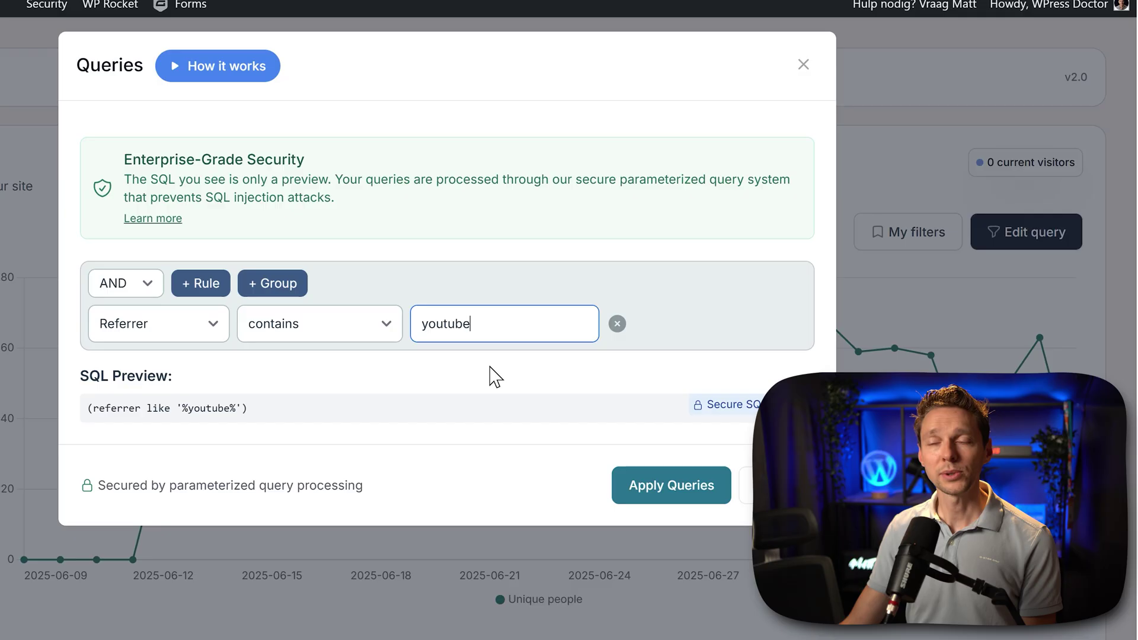
{"action": "left_click", "coordinate": [678, 488]}
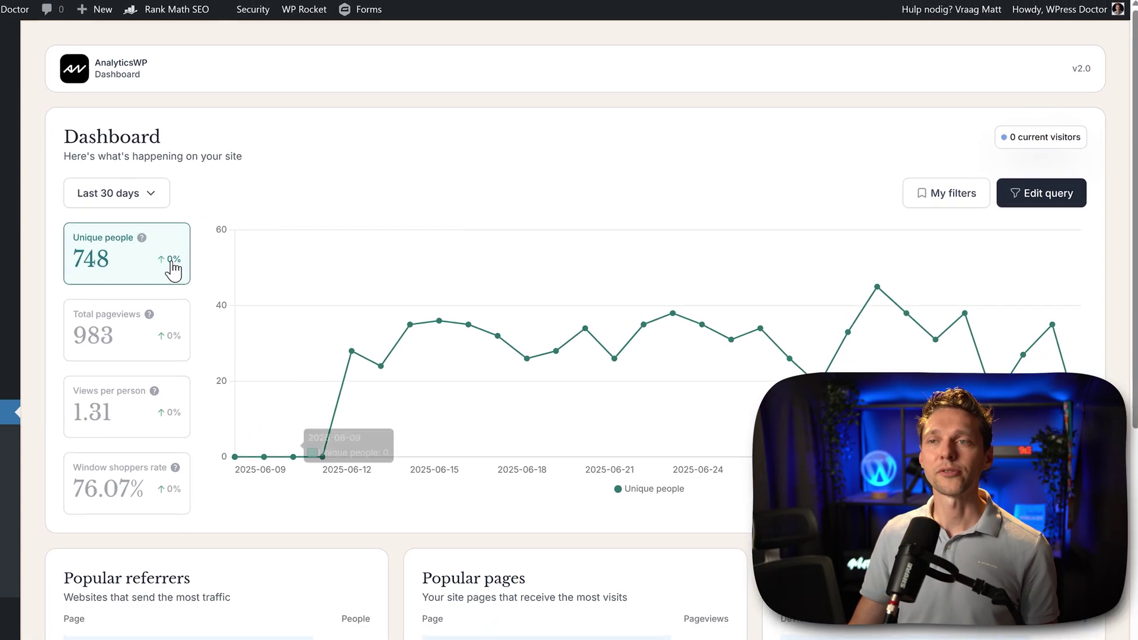
Save the current filter as 'Referrer = YouTube' and reapply it from My filters
{"action": "middle_click", "coordinate": [642, 186]}
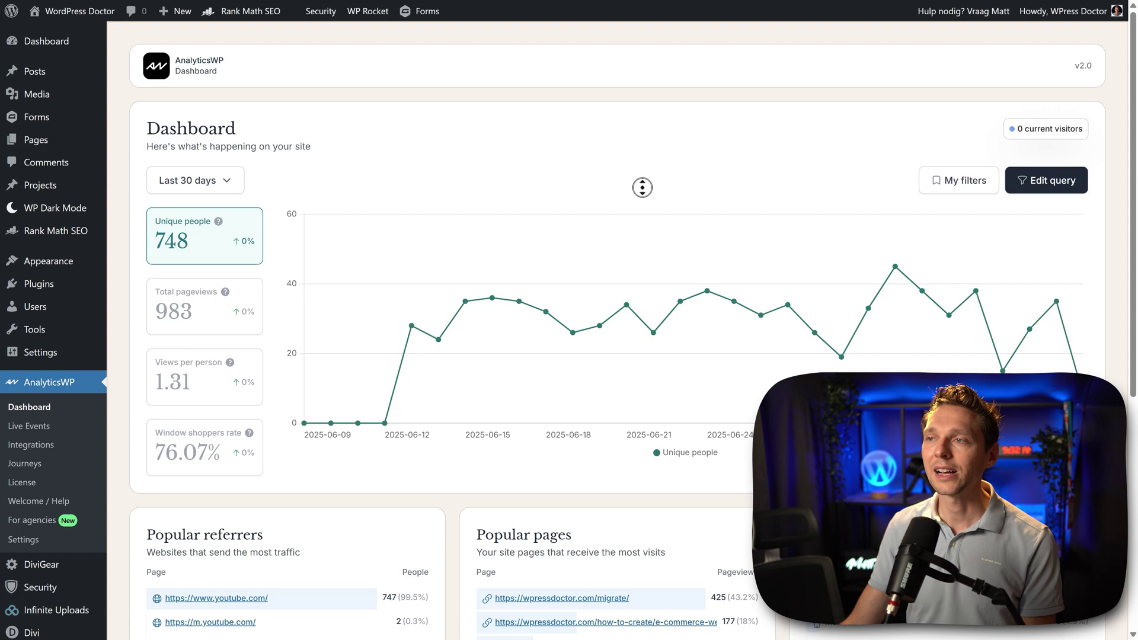
{"action": "scroll", "coordinate": [641, 202], "scroll_direction": "down", "scroll_amount": 2}
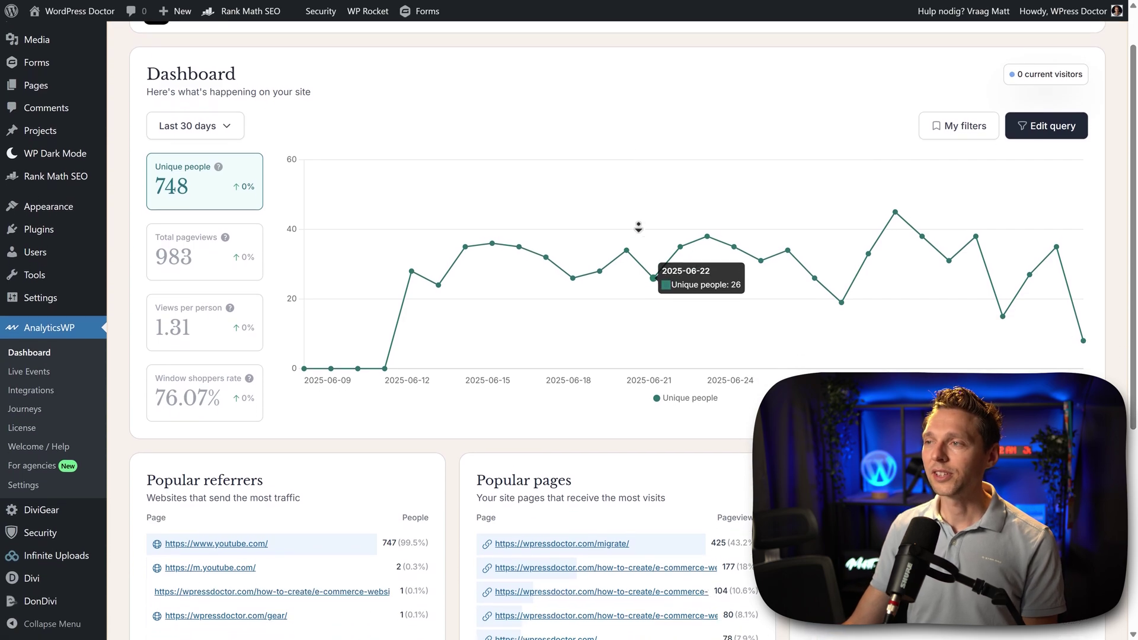
{"action": "scroll", "coordinate": [639, 227], "scroll_direction": "down", "scroll_amount": 2}
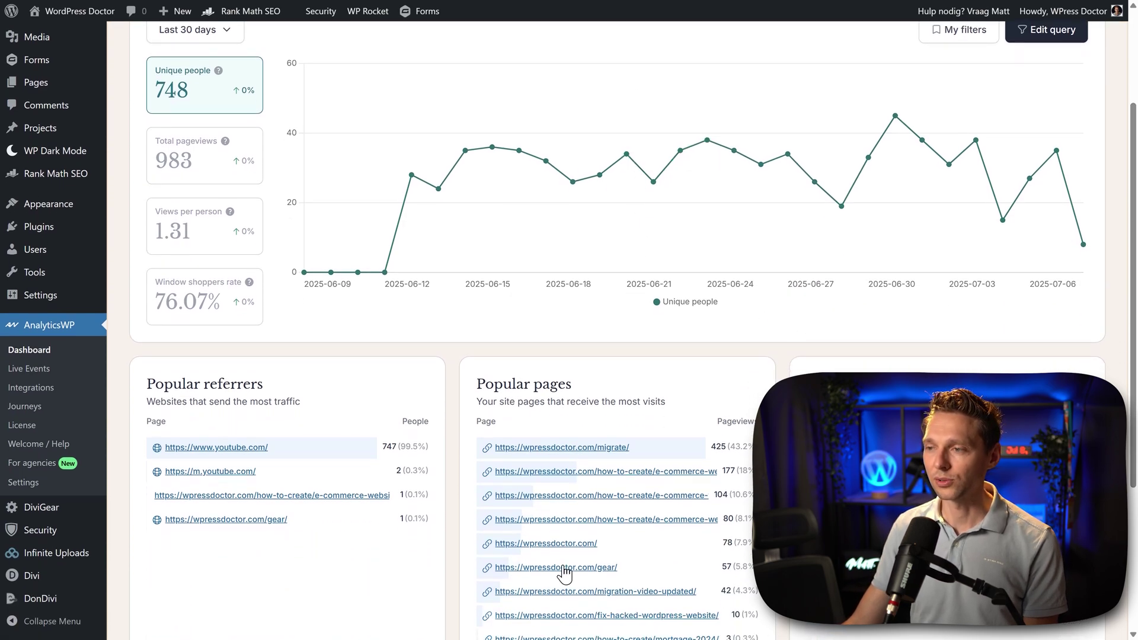
{"action": "scroll", "coordinate": [565, 573], "scroll_direction": "up", "scroll_amount": 3}
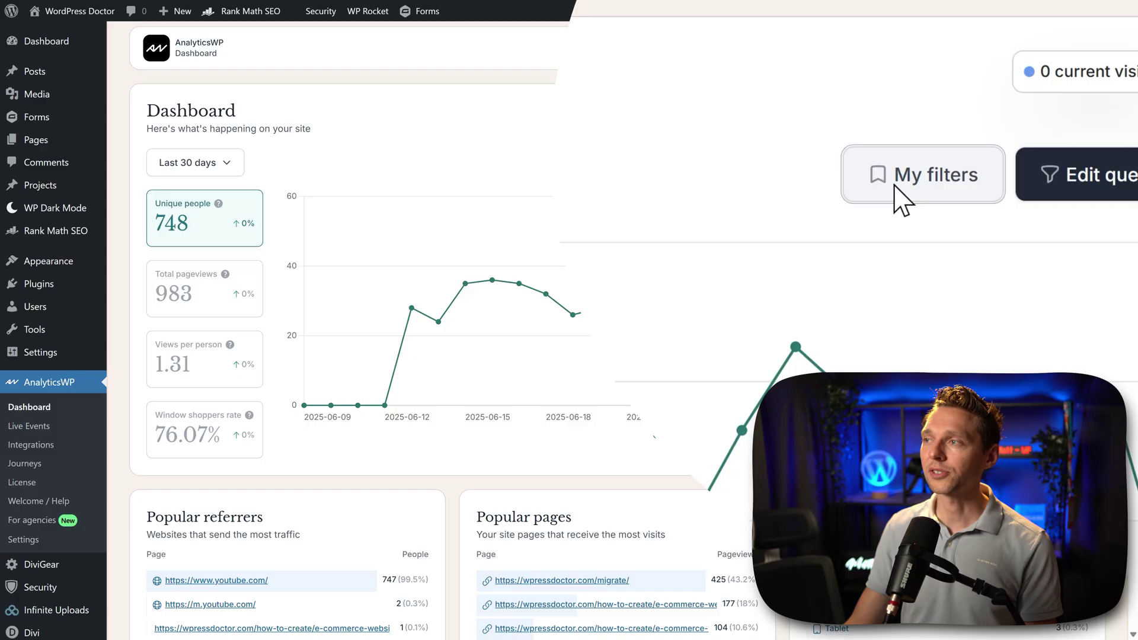
{"action": "left_click", "coordinate": [901, 199]}
{"action": "left_click", "coordinate": [770, 92]}
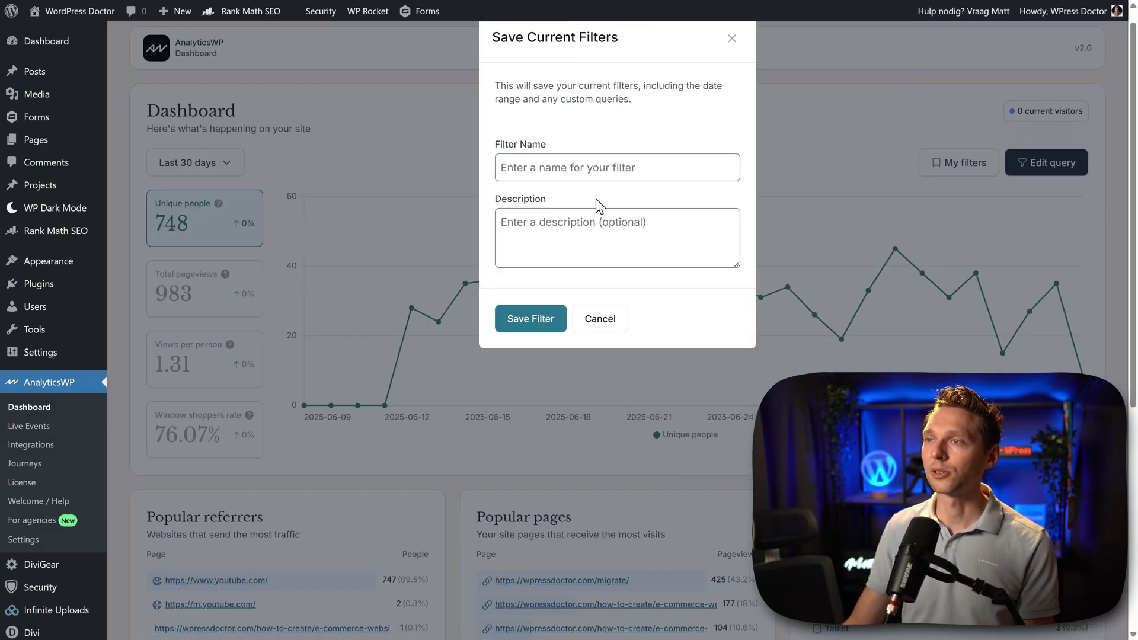
{"action": "type", "text": "Referrer = YouTube"}
{"action": "left_click", "coordinate": [521, 320]}
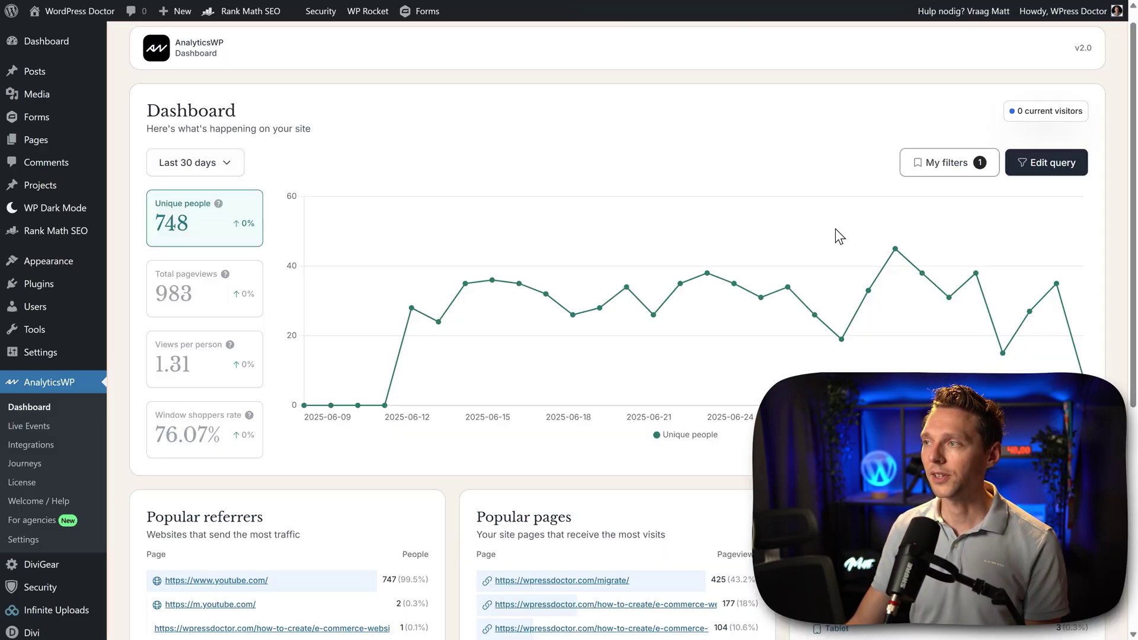
{"action": "left_click", "coordinate": [943, 181]}
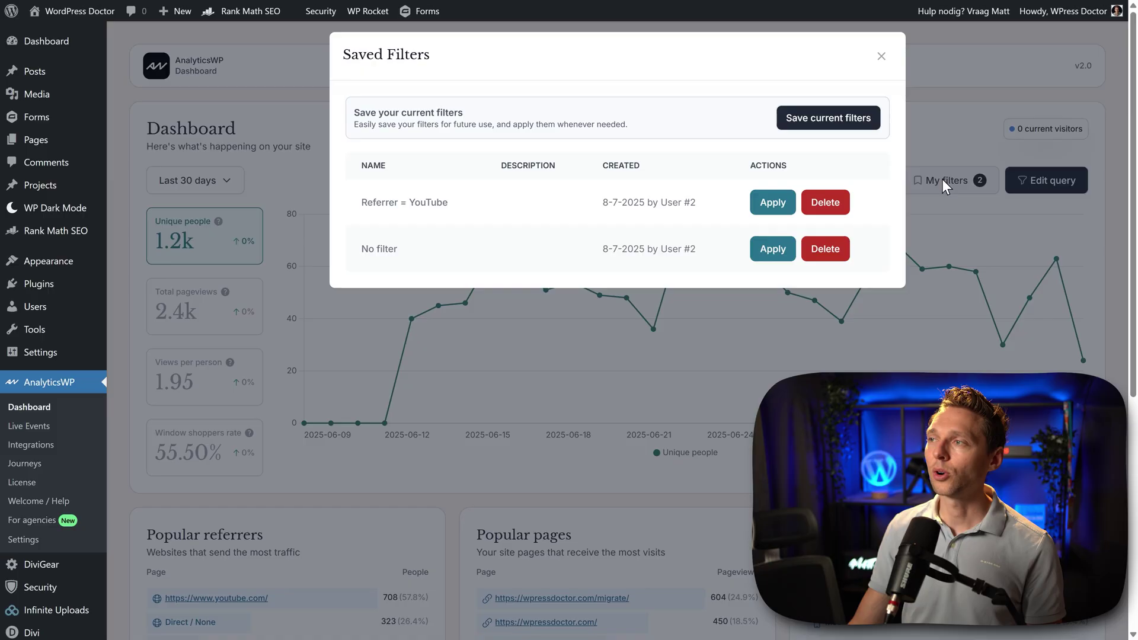
{"action": "left_click", "coordinate": [772, 203]}
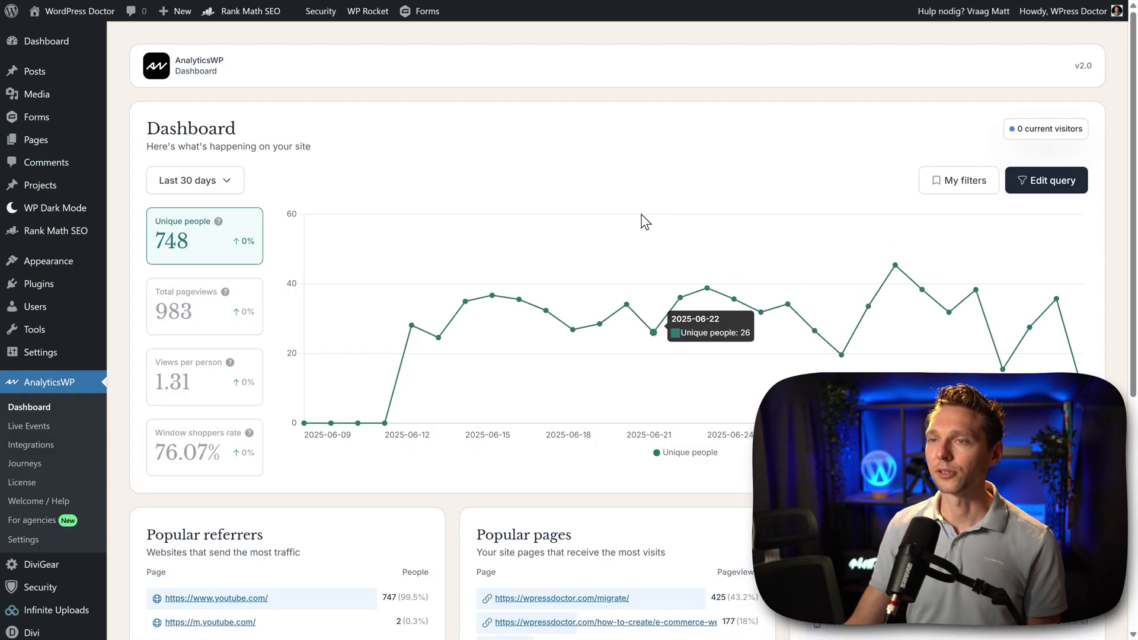
Add a second referrer rule to the query, keeping the equals operator
{"action": "left_click", "coordinate": [1077, 187]}
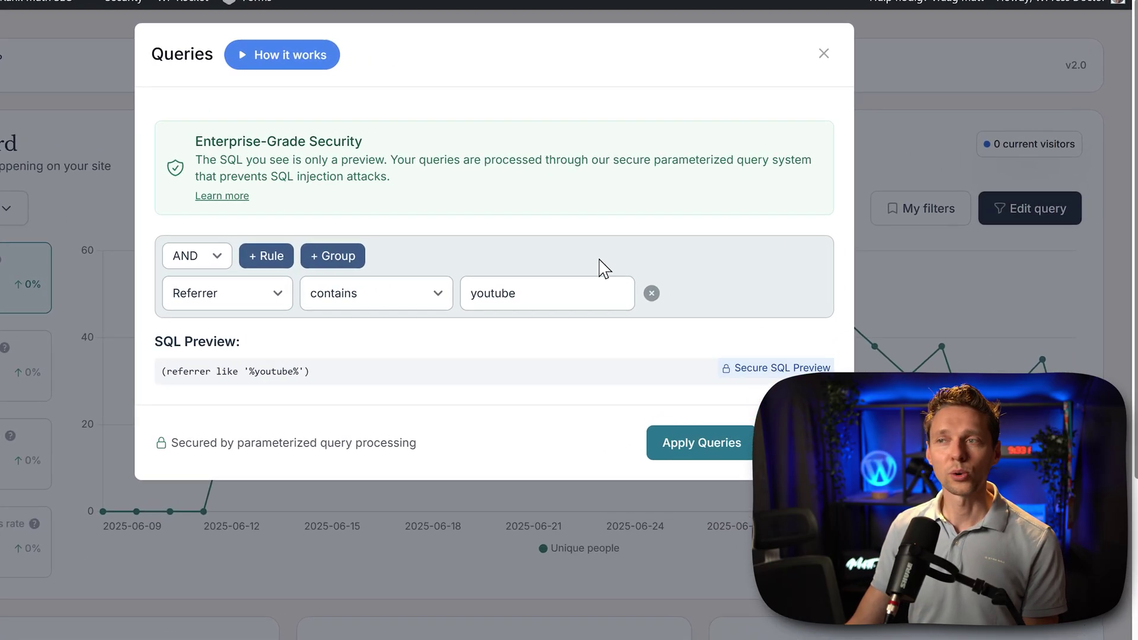
{"action": "left_click", "coordinate": [191, 277]}
{"action": "left_click", "coordinate": [190, 365]}
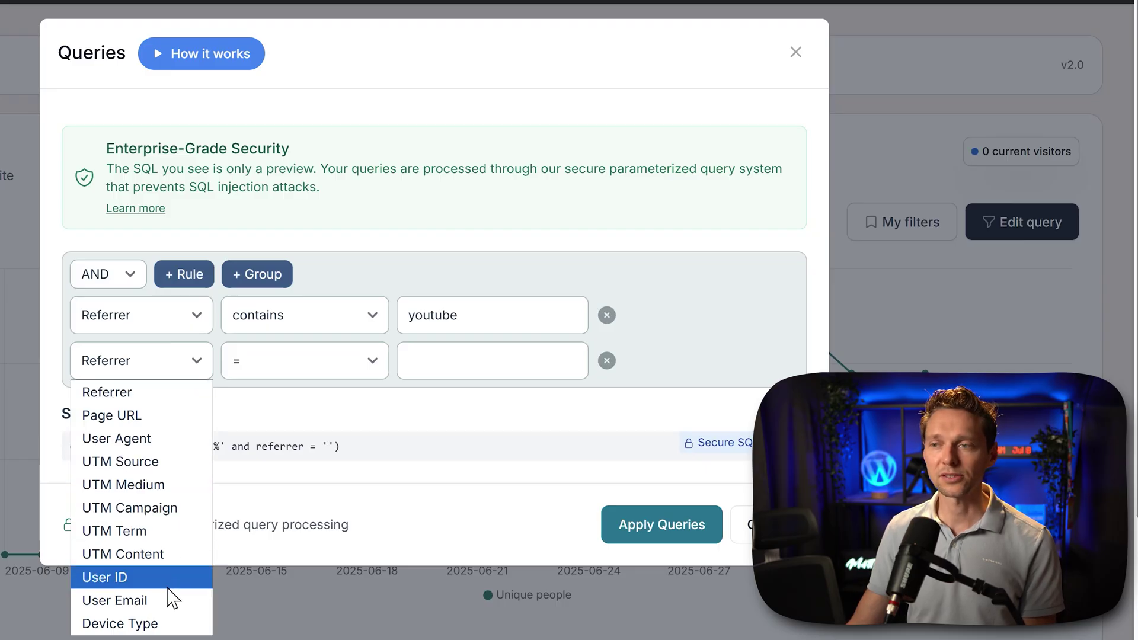
{"action": "left_click", "coordinate": [353, 367]}
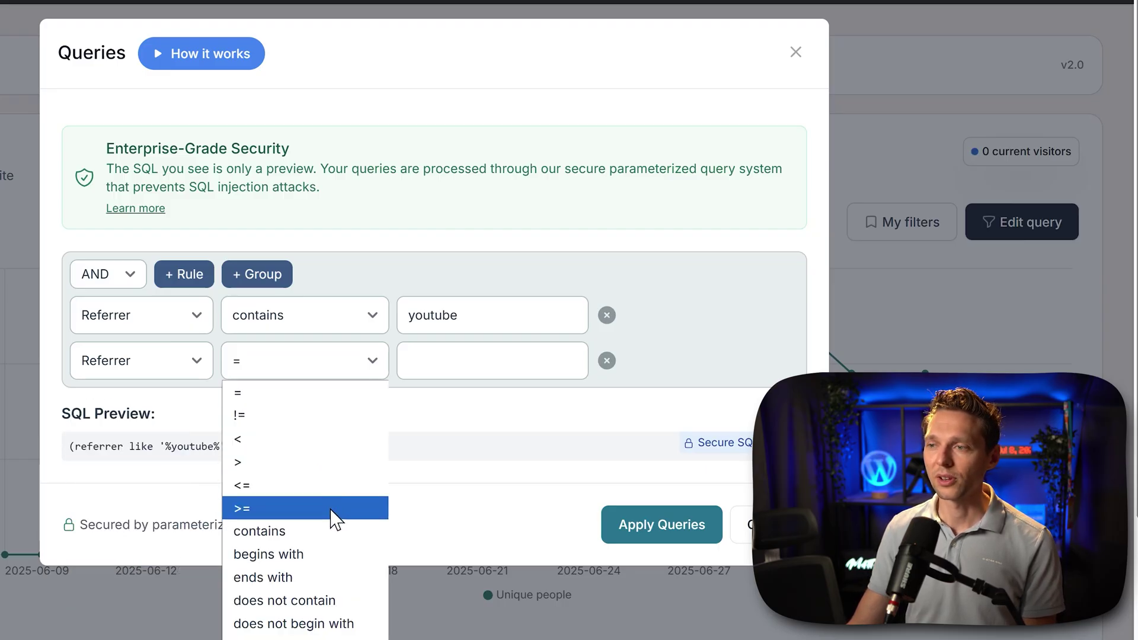
{"action": "left_click", "coordinate": [516, 362]}
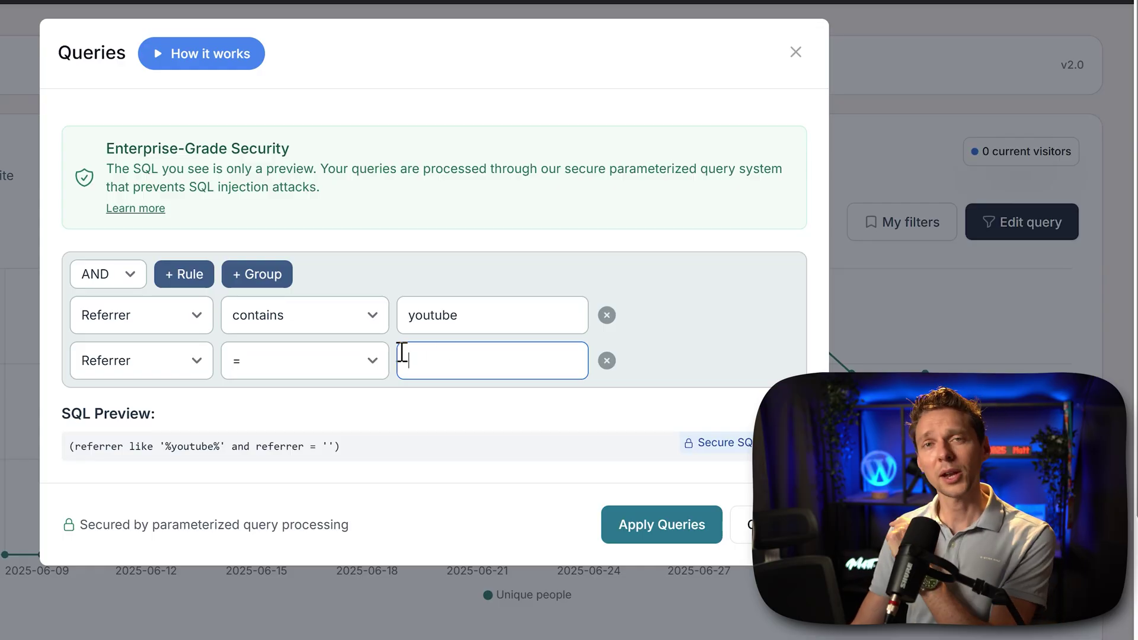
Add a nested rule group whose rule filters on User ID
{"action": "left_click", "coordinate": [268, 278]}
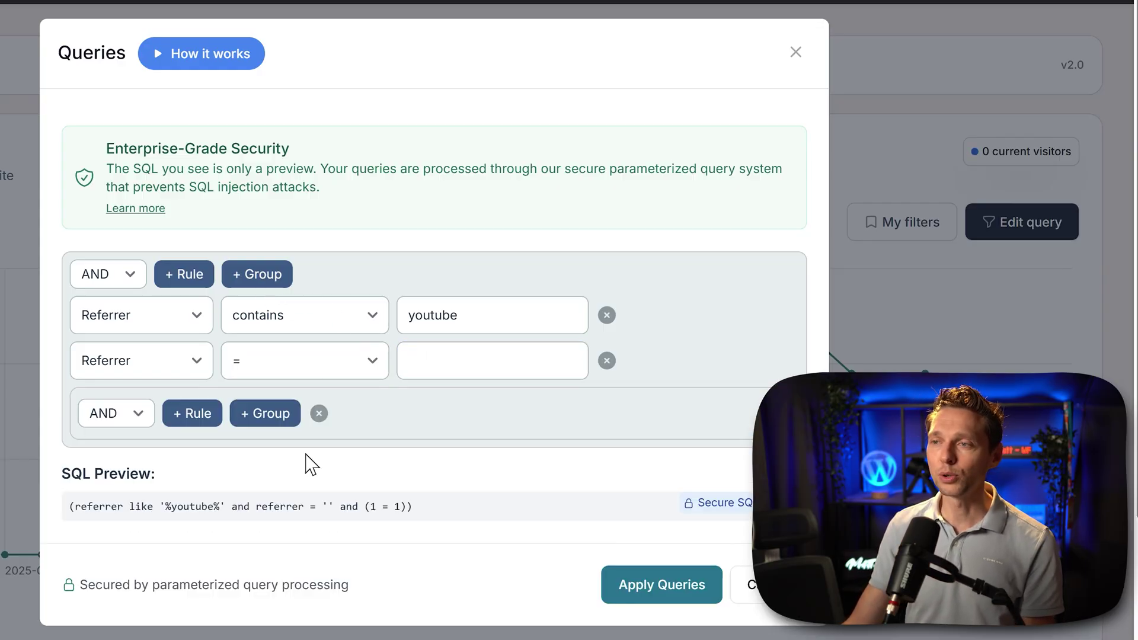
{"action": "left_click", "coordinate": [199, 417]}
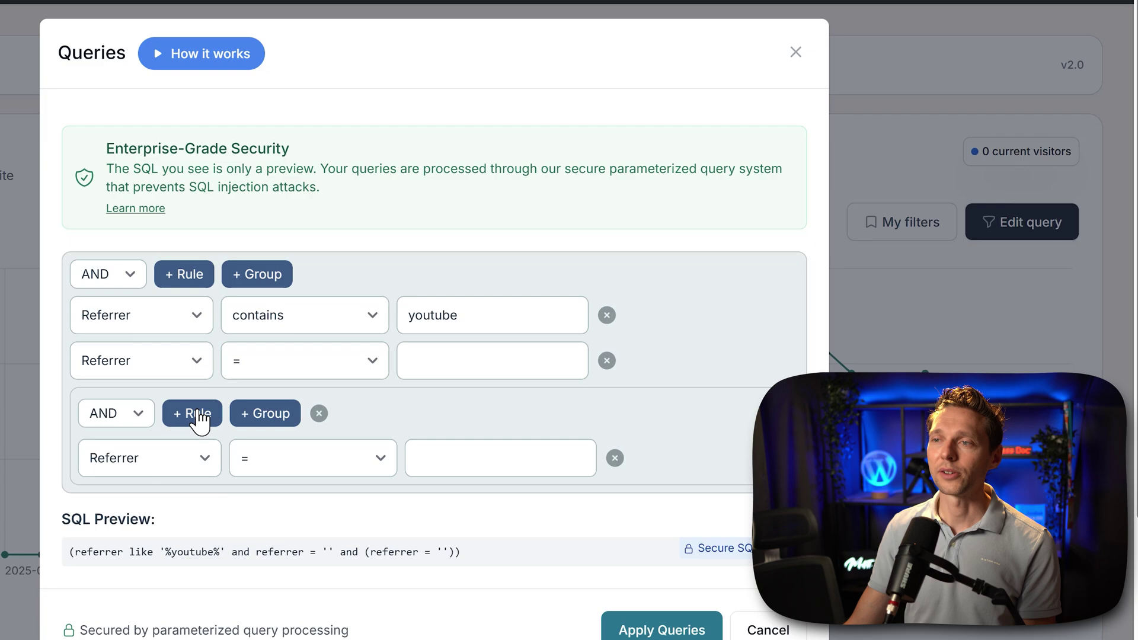
{"action": "left_click", "coordinate": [197, 462]}
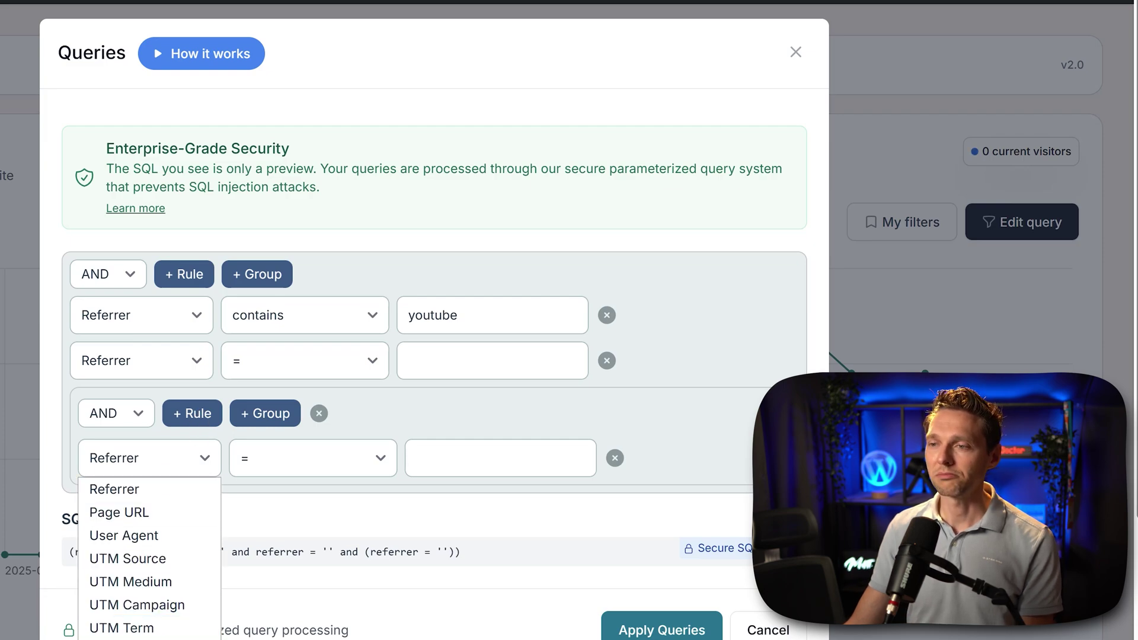
{"action": "left_click", "coordinate": [533, 463]}
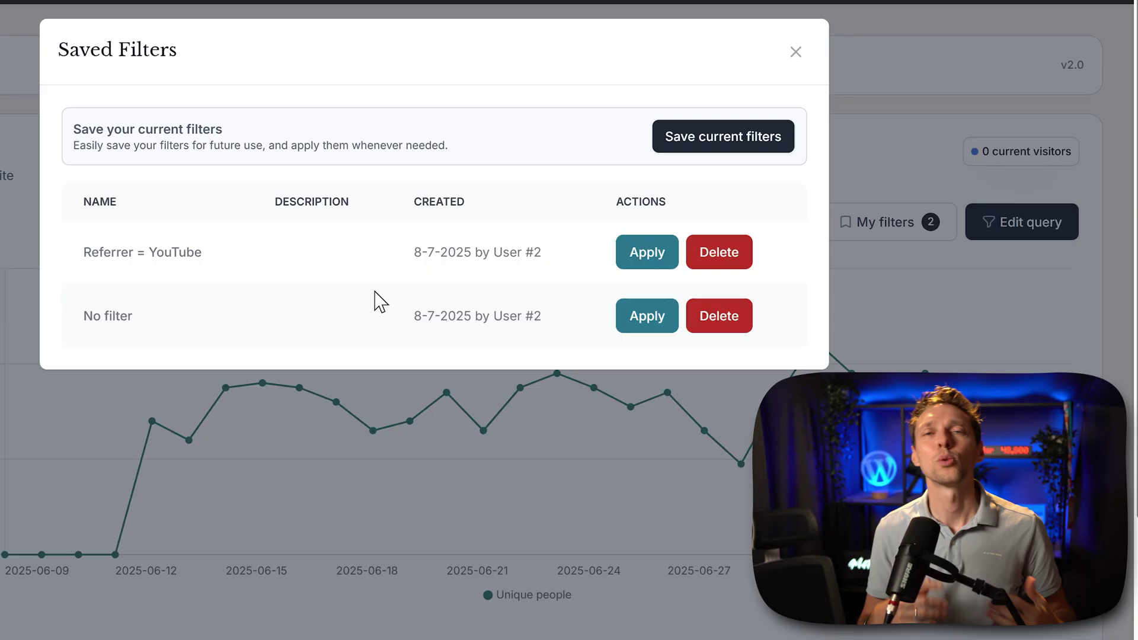
Close the saved filters list and start a query rule filtering on UTM Campaign
{"action": "left_click", "coordinate": [796, 52]}
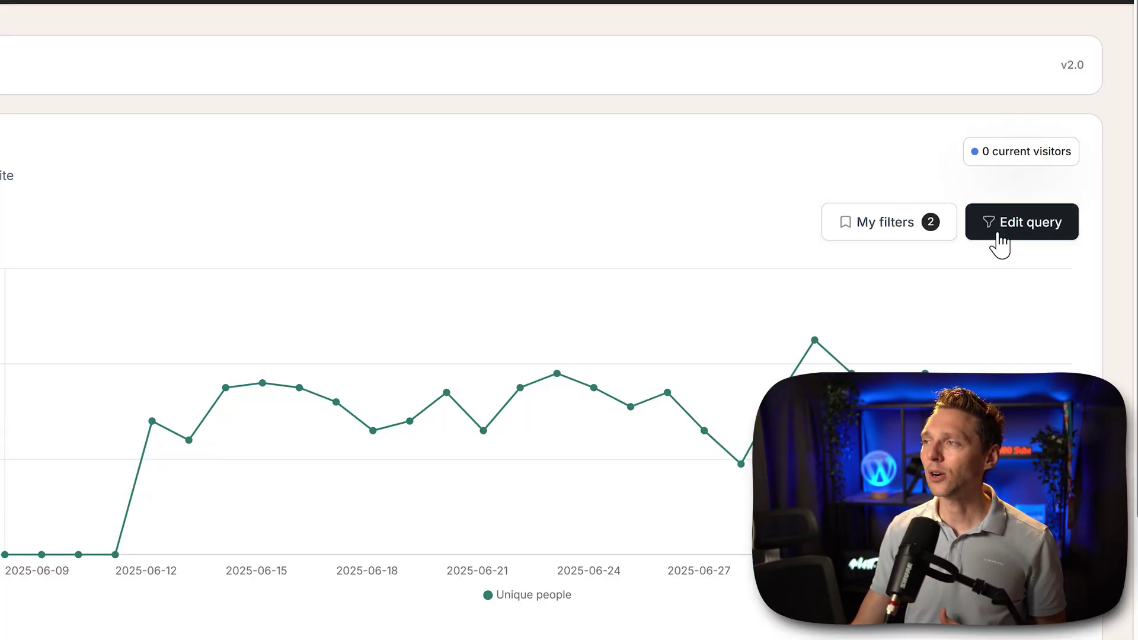
{"action": "left_click", "coordinate": [1000, 236]}
{"action": "left_click", "coordinate": [130, 332]}
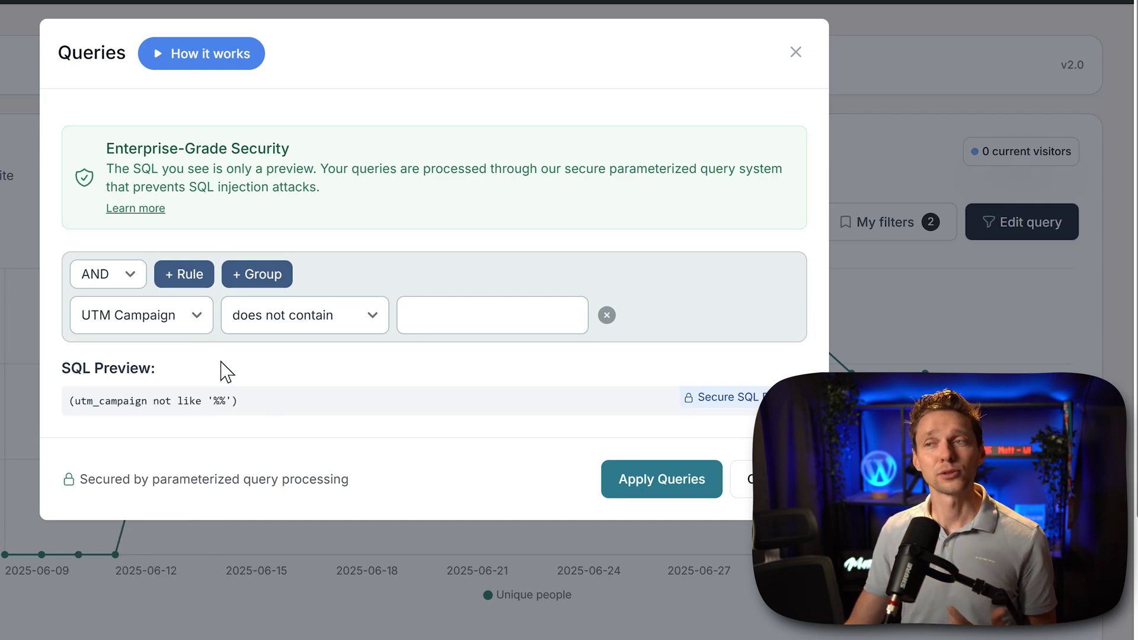
{"action": "left_click", "coordinate": [484, 324]}
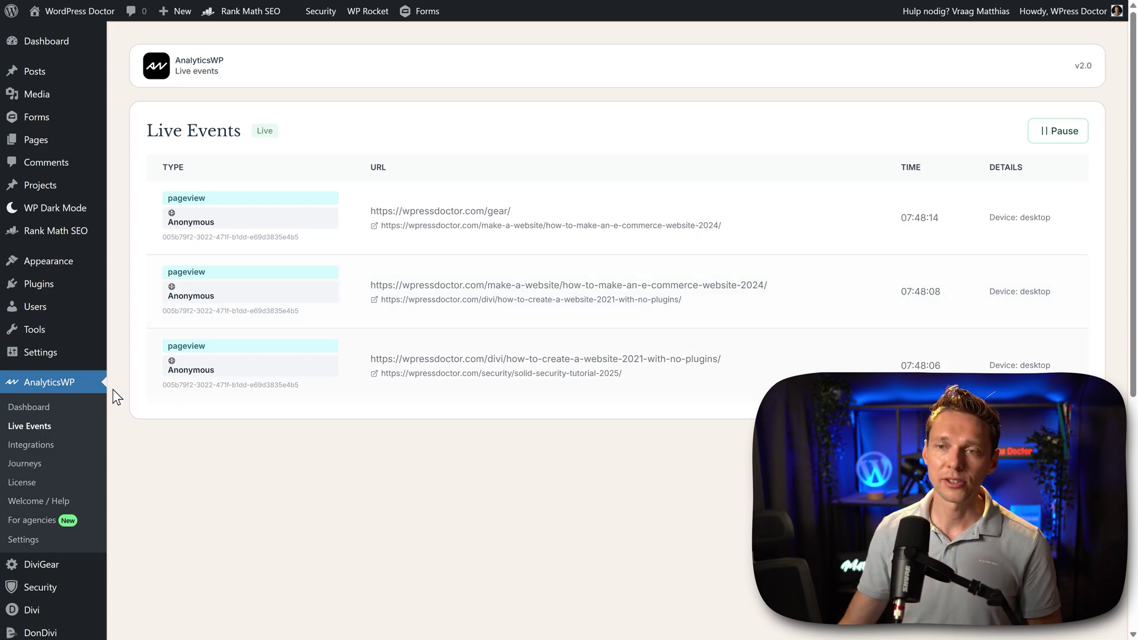
Reload the Live Events feed to check for new events
{"action": "left_click", "coordinate": [32, 432]}
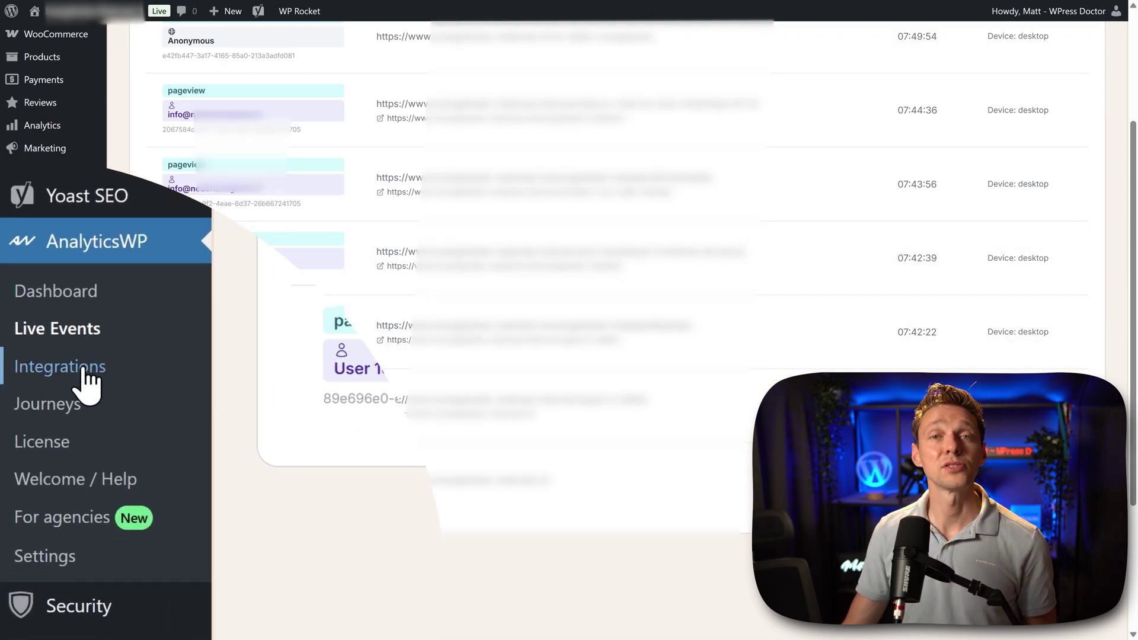
Open the Integrations page and scroll through its eCommerce, Site Builder and Forms sections
{"action": "left_click", "coordinate": [89, 370]}
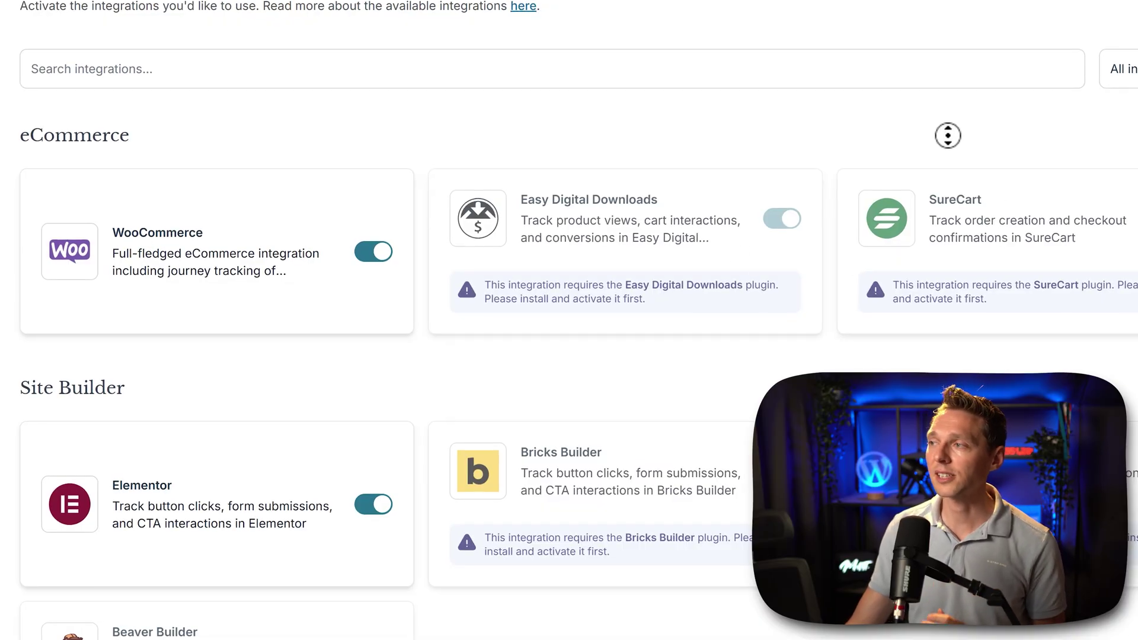
{"action": "scroll", "coordinate": [946, 158], "scroll_direction": "down", "scroll_amount": 3}
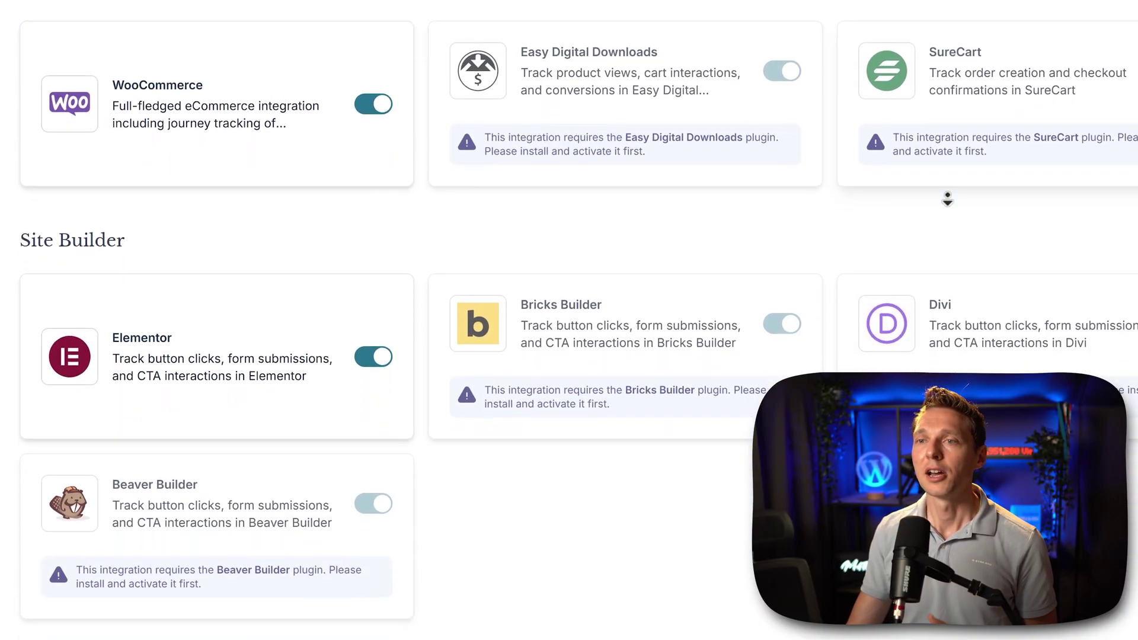
{"action": "scroll", "coordinate": [947, 200], "scroll_direction": "down", "scroll_amount": 5}
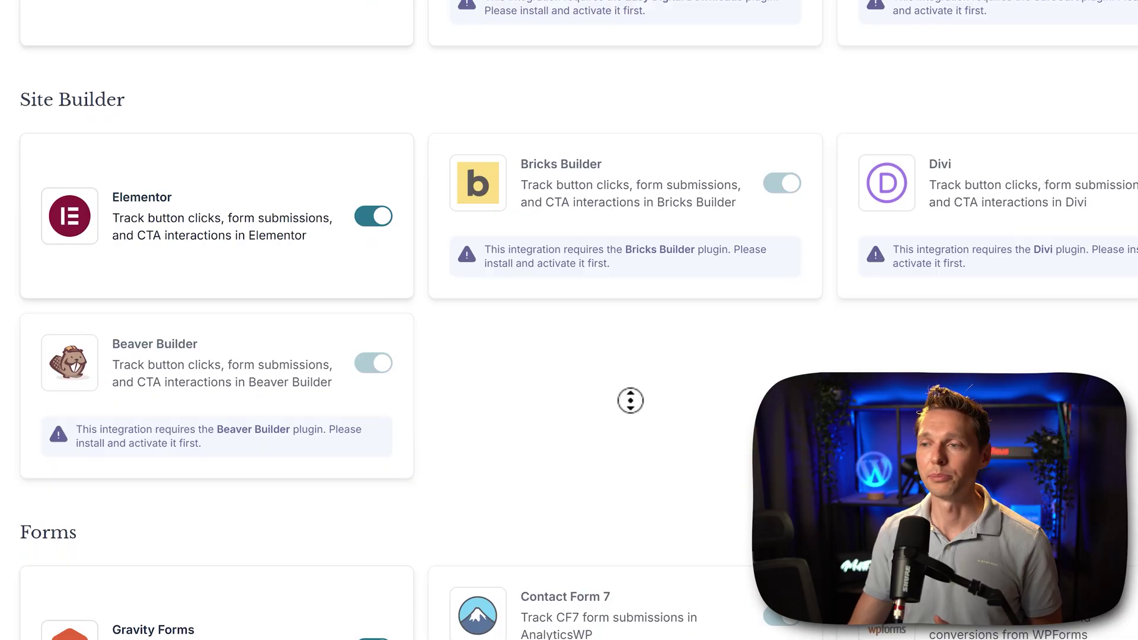
{"action": "scroll", "coordinate": [628, 421], "scroll_direction": "down", "scroll_amount": 3}
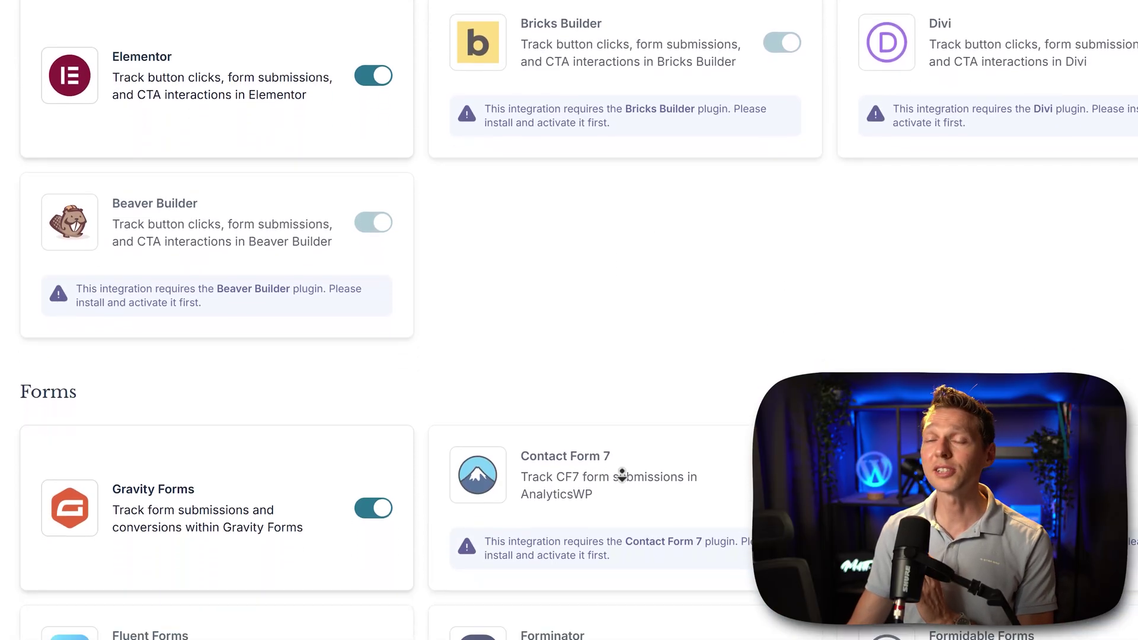
{"action": "scroll", "coordinate": [622, 474], "scroll_direction": "down", "scroll_amount": 10}
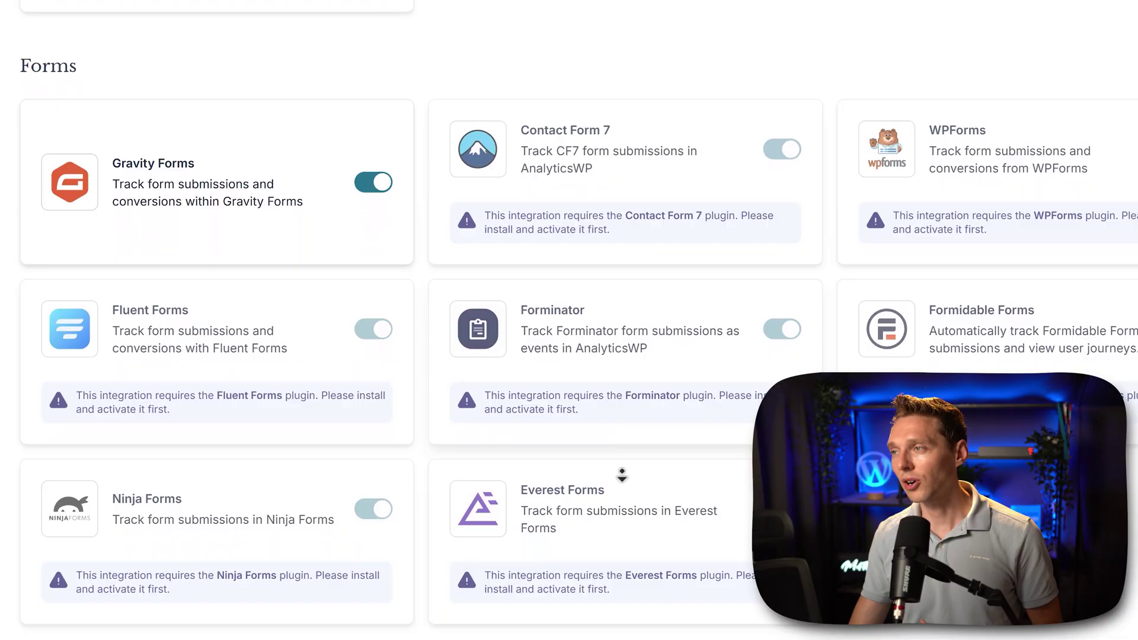
{"action": "scroll", "coordinate": [622, 474], "scroll_direction": "down", "scroll_amount": 1}
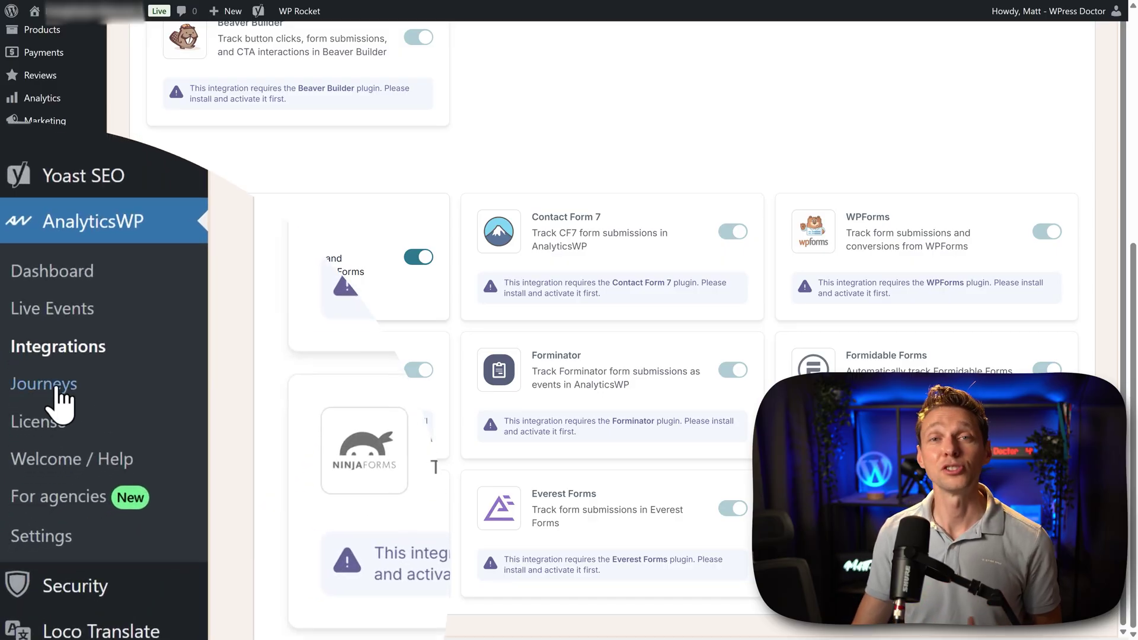
Open the Journeys overview and scroll down the visitor grid
{"action": "left_click", "coordinate": [56, 388]}
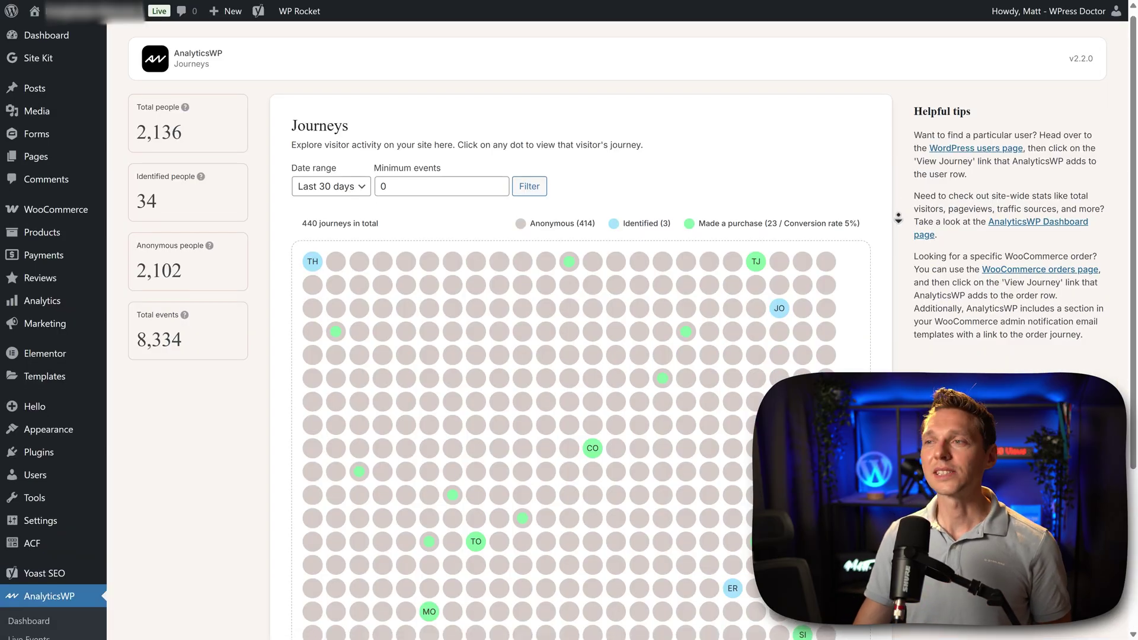
{"action": "scroll", "coordinate": [895, 228], "scroll_direction": "down", "scroll_amount": 3}
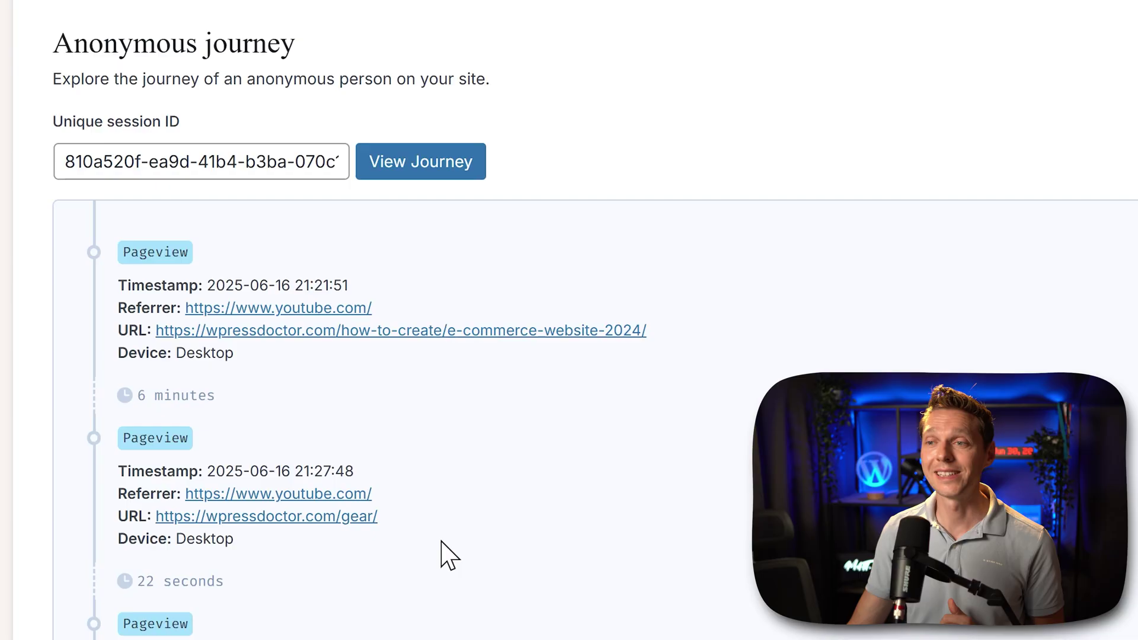
Open another anonymous journey and scroll through its mobile, Google-referred pageviews
{"action": "middle_click", "coordinate": [475, 500]}
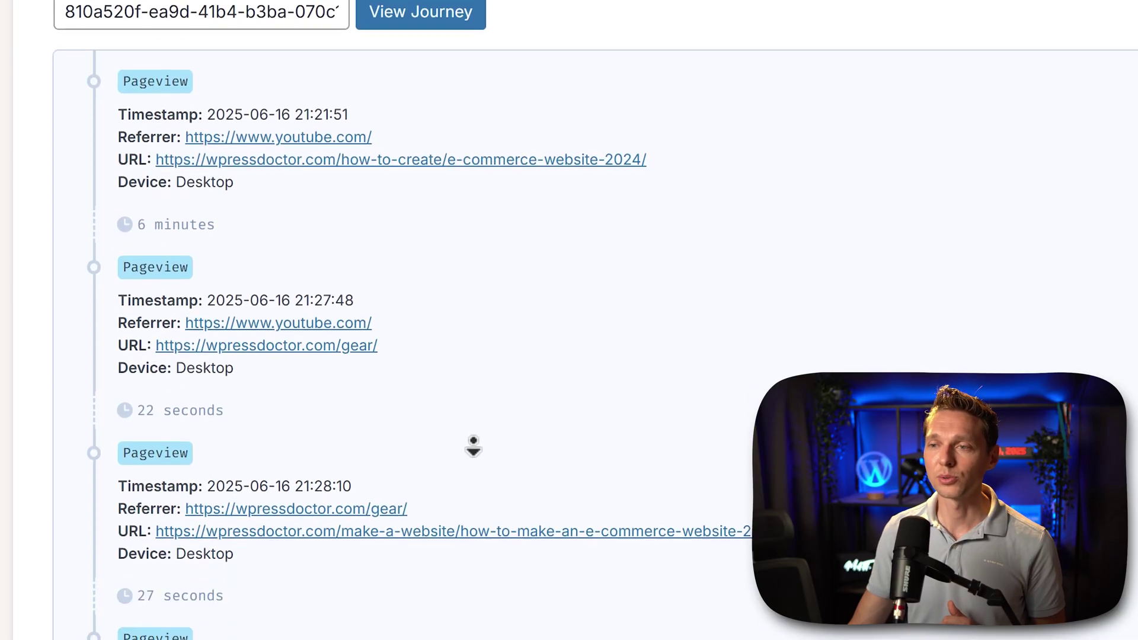
{"action": "scroll", "coordinate": [424, 464], "scroll_direction": "down", "scroll_amount": 3}
{"action": "scroll", "coordinate": [472, 420], "scroll_direction": "down", "scroll_amount": 1}
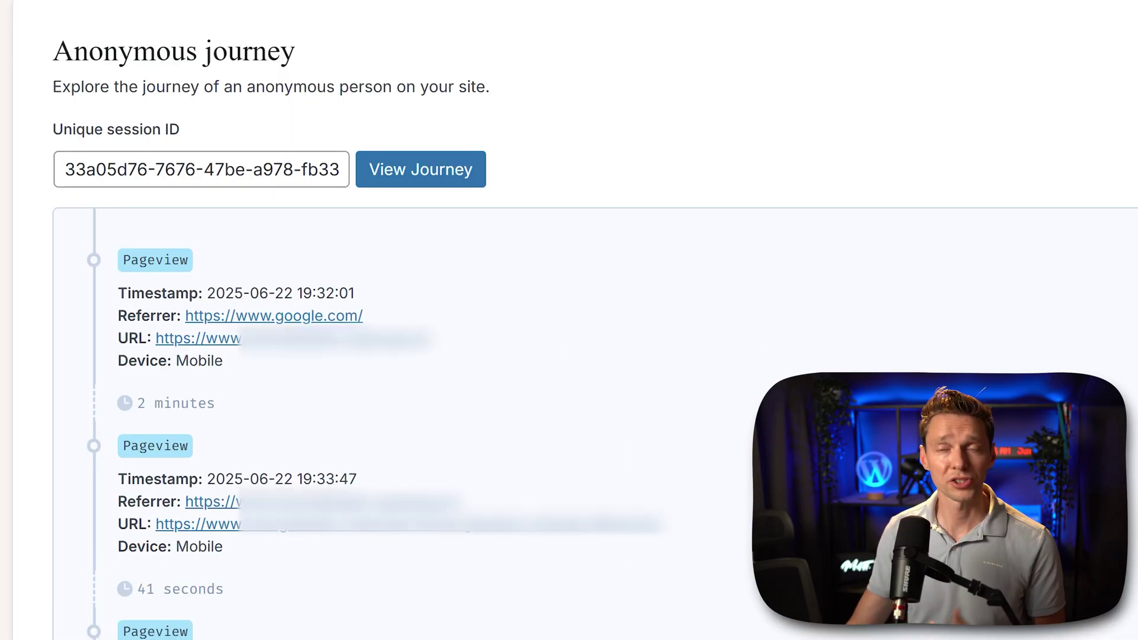
Scroll the mobile visitor's session timeline to the Conversion event with ID 8825
{"action": "scroll", "coordinate": [498, 299], "scroll_direction": "down", "scroll_amount": 1}
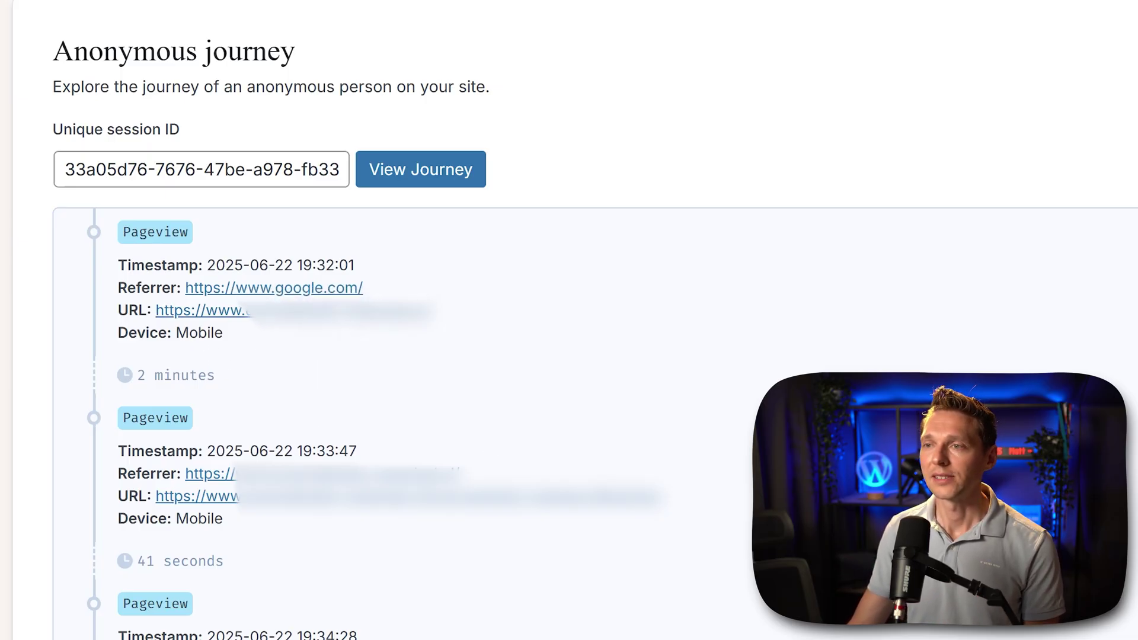
{"action": "scroll", "coordinate": [572, 371], "scroll_direction": "down", "scroll_amount": 5}
{"action": "scroll", "coordinate": [374, 421], "scroll_direction": "down", "scroll_amount": 1}
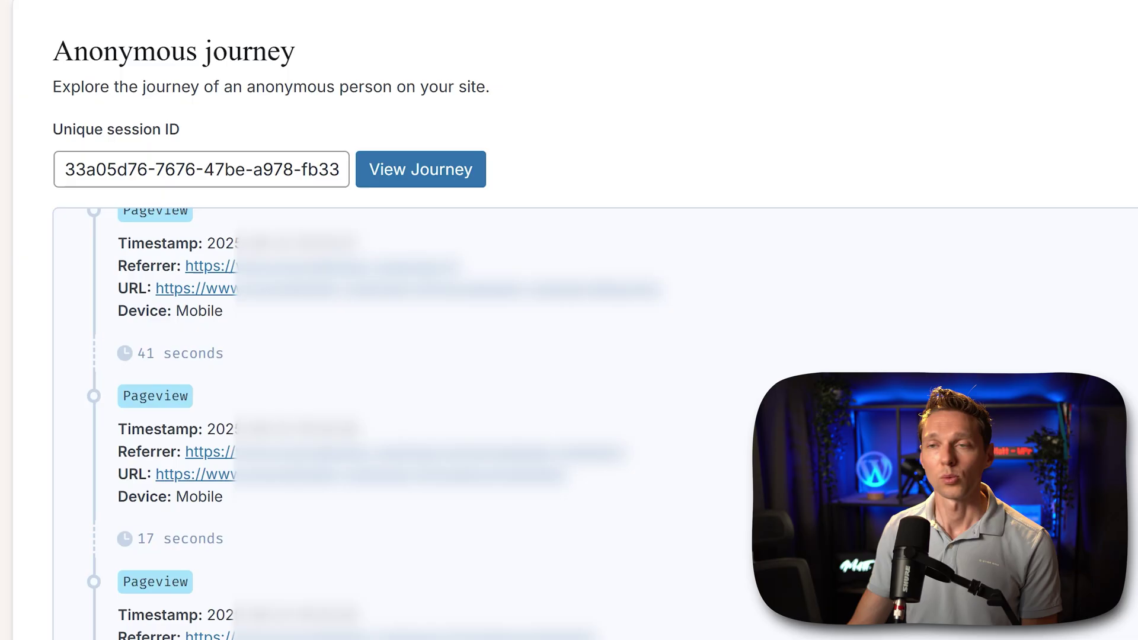
{"action": "scroll", "coordinate": [415, 424], "scroll_direction": "down", "scroll_amount": 2}
{"action": "scroll", "coordinate": [415, 424], "scroll_direction": "down", "scroll_amount": 3}
{"action": "scroll", "coordinate": [415, 424], "scroll_direction": "down", "scroll_amount": 3}
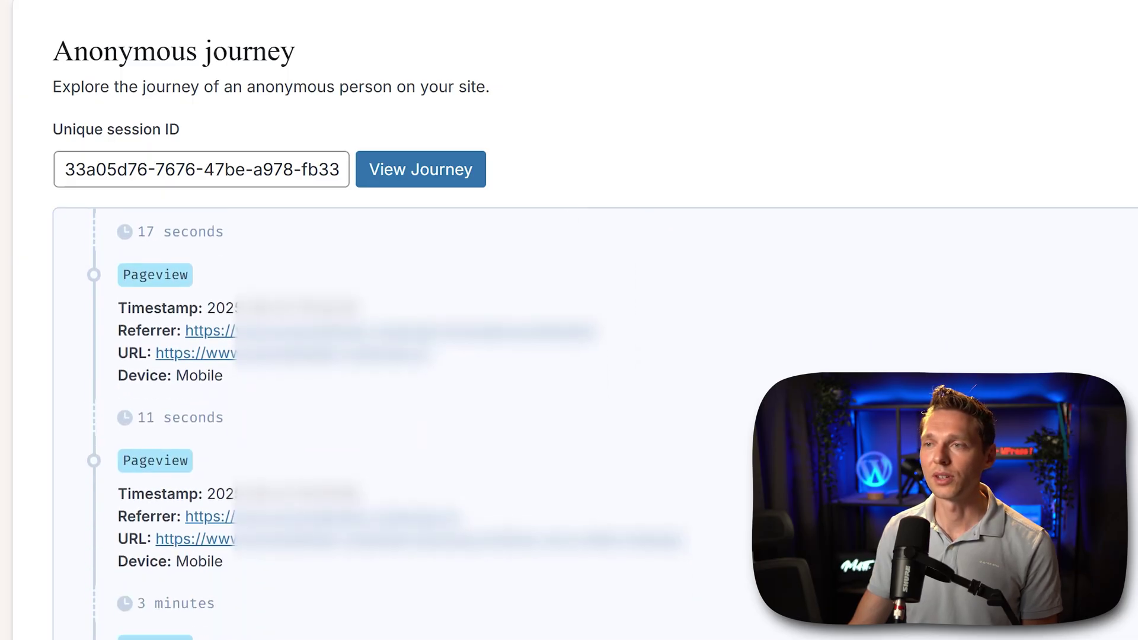
{"action": "scroll", "coordinate": [415, 424], "scroll_direction": "down", "scroll_amount": 3}
{"action": "scroll", "coordinate": [415, 424], "scroll_direction": "down", "scroll_amount": 1}
{"action": "scroll", "coordinate": [415, 424], "scroll_direction": "down", "scroll_amount": 1}
{"action": "scroll", "coordinate": [415, 424], "scroll_direction": "down", "scroll_amount": 1}
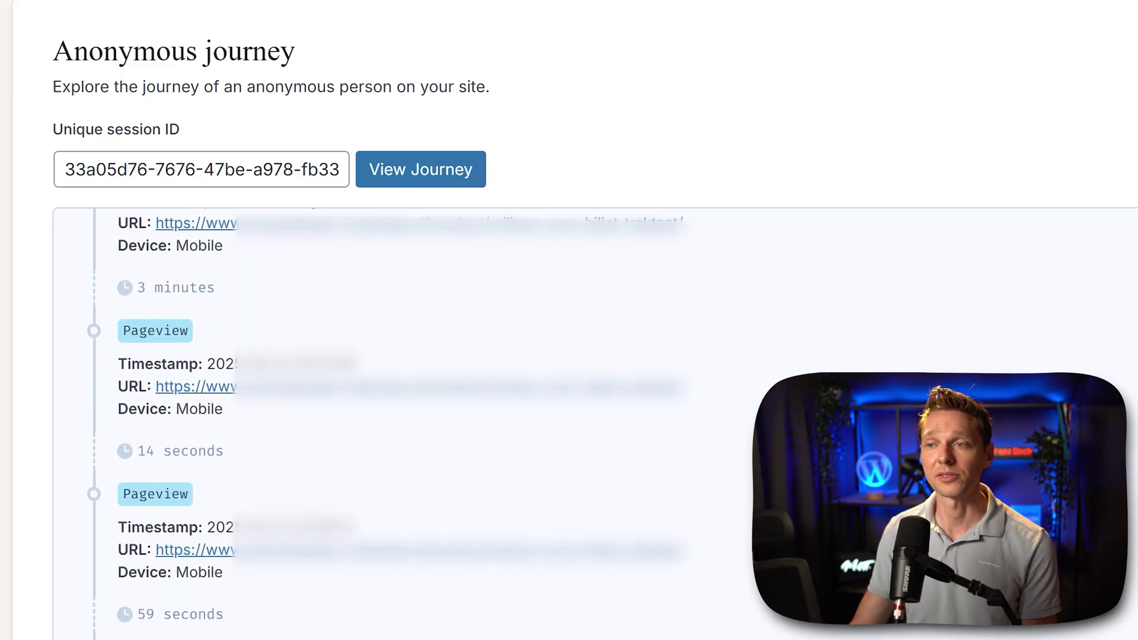
{"action": "scroll", "coordinate": [415, 424], "scroll_direction": "down", "scroll_amount": 2}
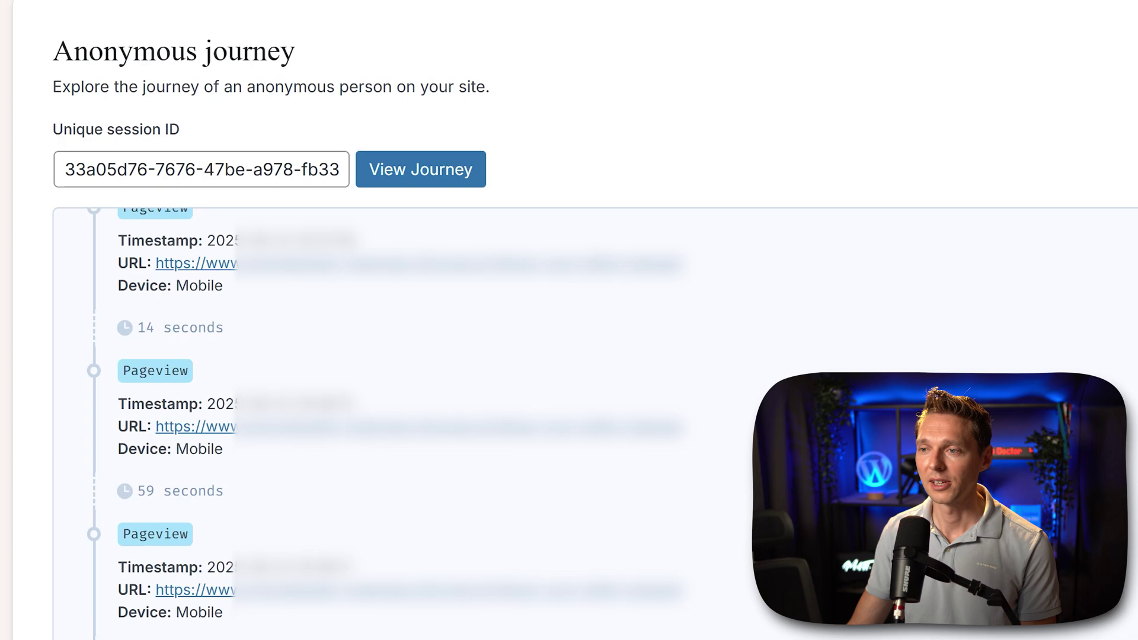
{"action": "scroll", "coordinate": [415, 424], "scroll_direction": "down", "scroll_amount": 2}
{"action": "scroll", "coordinate": [415, 423], "scroll_direction": "down", "scroll_amount": 2}
{"action": "scroll", "coordinate": [415, 424], "scroll_direction": "down", "scroll_amount": 3}
{"action": "scroll", "coordinate": [415, 423], "scroll_direction": "down", "scroll_amount": 4}
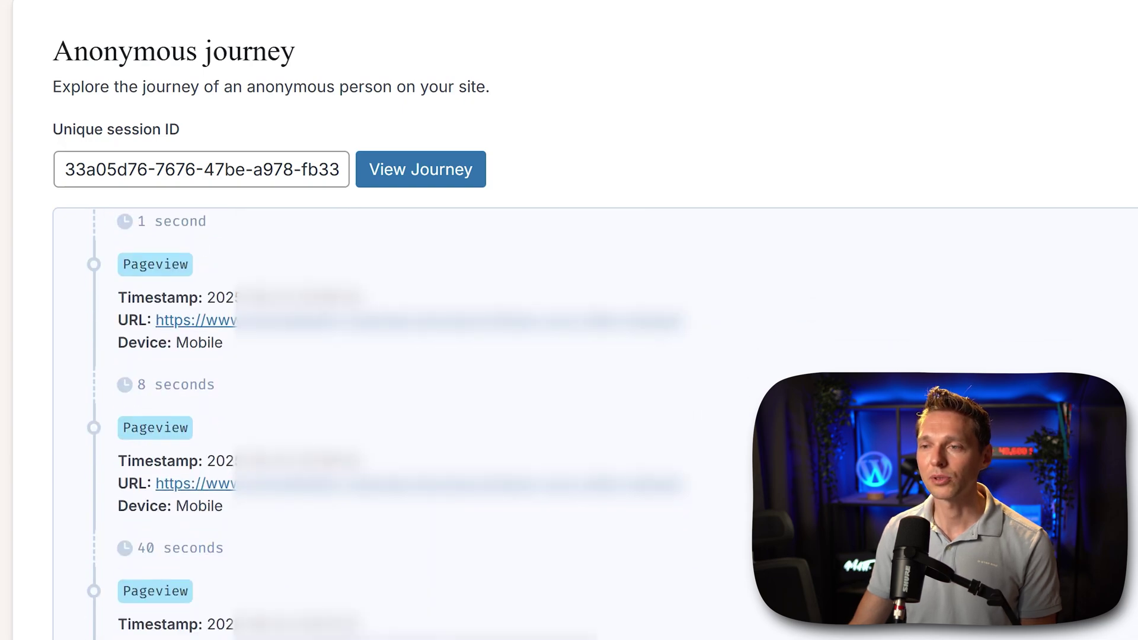
{"action": "scroll", "coordinate": [385, 423], "scroll_direction": "down", "scroll_amount": 4}
{"action": "scroll", "coordinate": [386, 424], "scroll_direction": "down", "scroll_amount": 1}
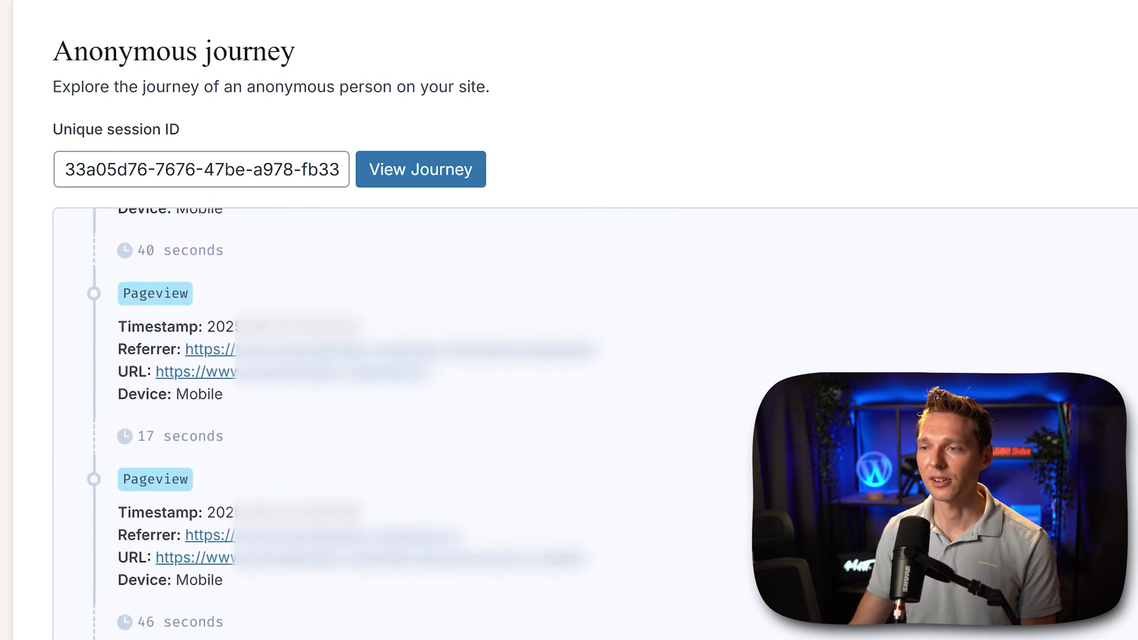
{"action": "scroll", "coordinate": [385, 423], "scroll_direction": "down", "scroll_amount": 2}
{"action": "scroll", "coordinate": [386, 424], "scroll_direction": "down", "scroll_amount": 2}
{"action": "scroll", "coordinate": [386, 424], "scroll_direction": "down", "scroll_amount": 2}
{"action": "scroll", "coordinate": [590, 536], "scroll_direction": "down", "scroll_amount": 2}
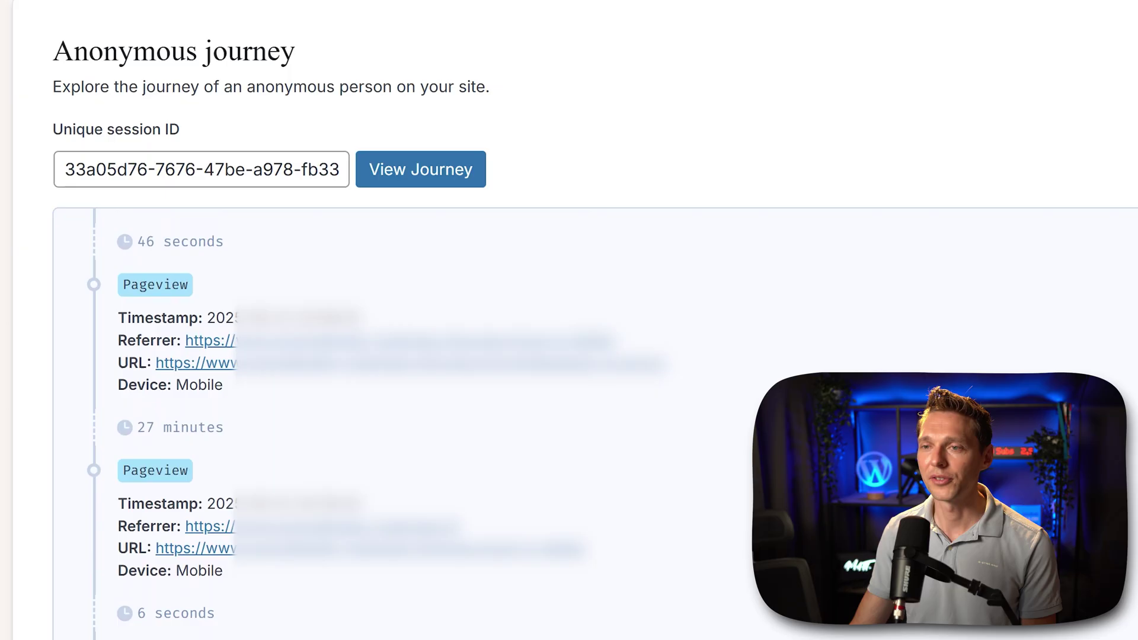
{"action": "scroll", "coordinate": [590, 537], "scroll_direction": "down", "scroll_amount": 2}
{"action": "scroll", "coordinate": [590, 536], "scroll_direction": "down", "scroll_amount": 2}
{"action": "scroll", "coordinate": [589, 536], "scroll_direction": "down", "scroll_amount": 2}
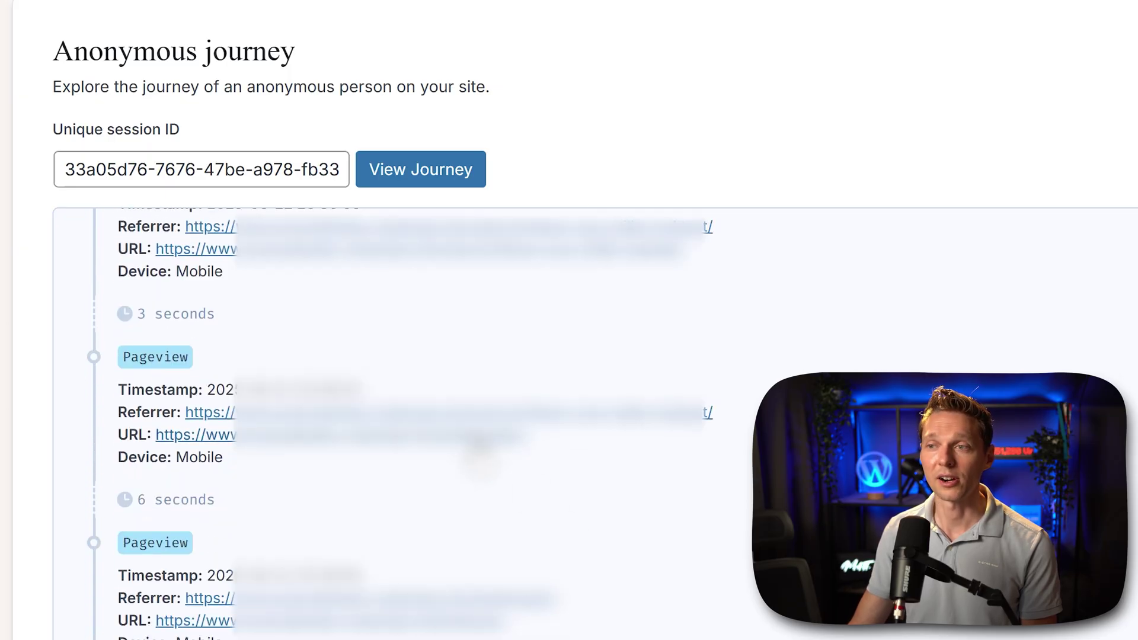
{"action": "scroll", "coordinate": [150, 507], "scroll_direction": "down", "scroll_amount": 4}
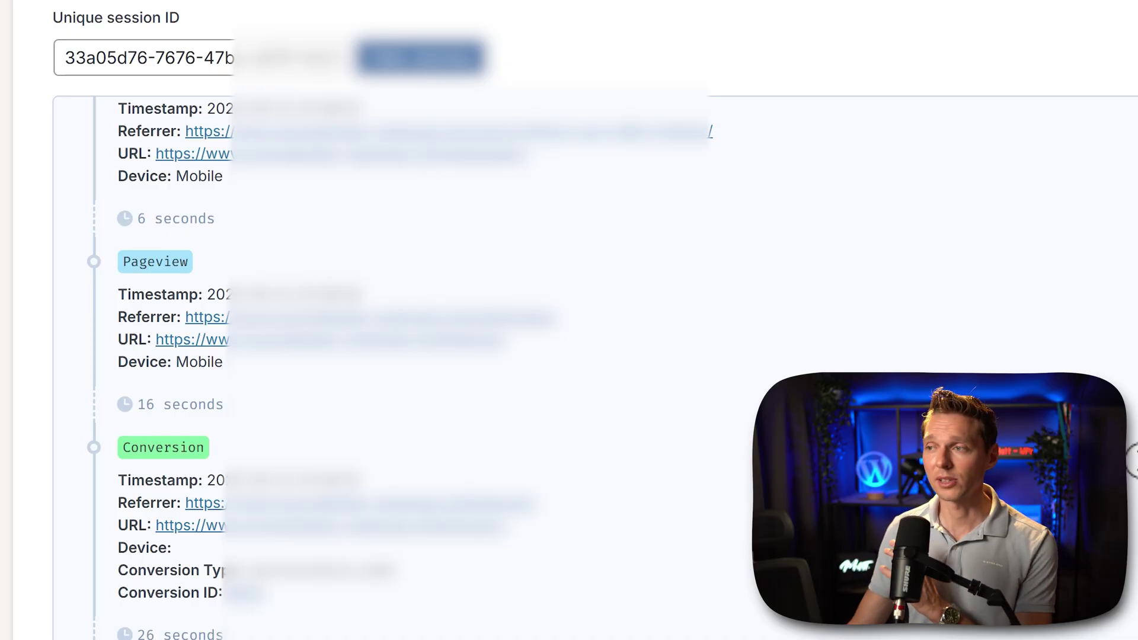
{"action": "scroll", "coordinate": [593, 355], "scroll_direction": "down", "scroll_amount": 1}
{"action": "scroll", "coordinate": [593, 355], "scroll_direction": "down", "scroll_amount": 1}
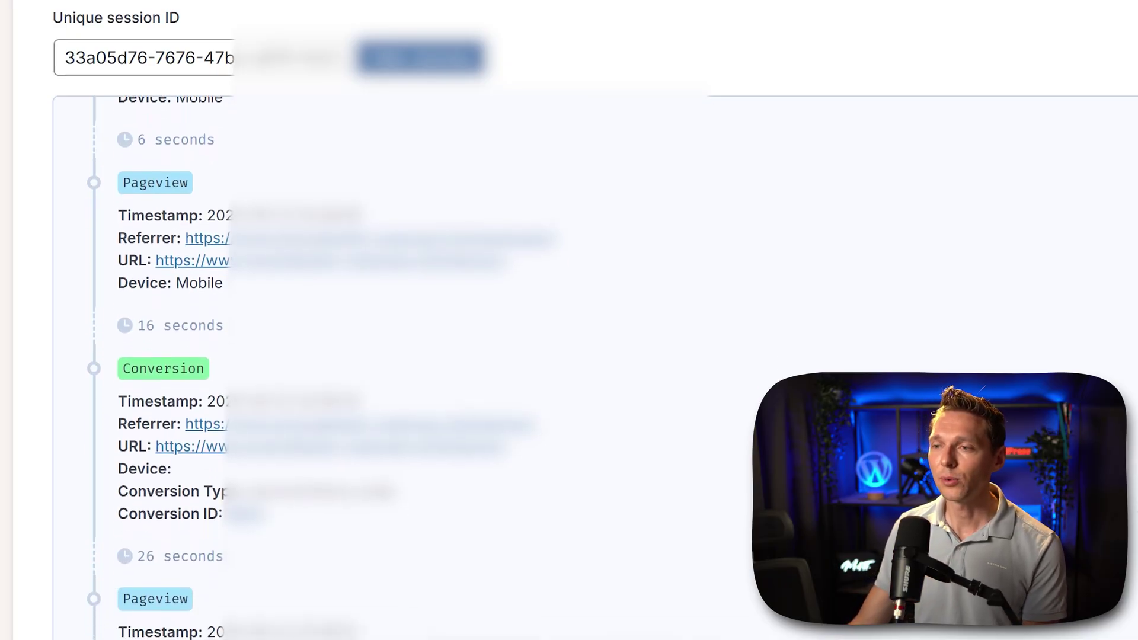
{"action": "scroll", "coordinate": [593, 356], "scroll_direction": "down", "scroll_amount": 1}
{"action": "scroll", "coordinate": [593, 356], "scroll_direction": "down", "scroll_amount": 1}
{"action": "scroll", "coordinate": [592, 356], "scroll_direction": "down", "scroll_amount": 2}
{"action": "scroll", "coordinate": [533, 285], "scroll_direction": "down", "scroll_amount": 2}
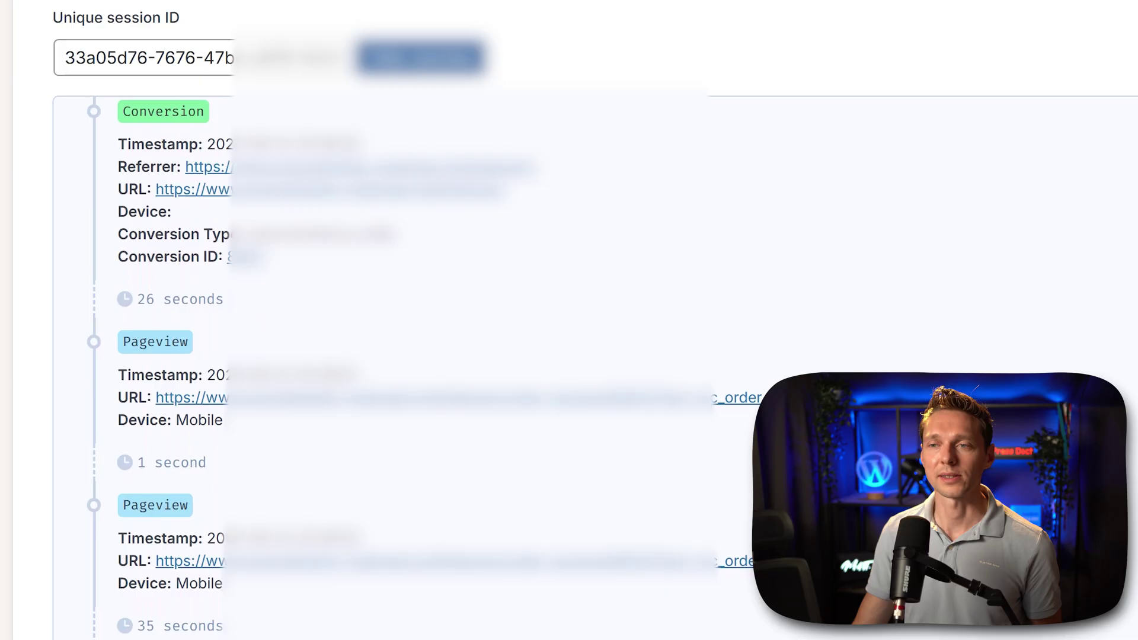
{"action": "scroll", "coordinate": [534, 286], "scroll_direction": "down", "scroll_amount": 2}
{"action": "scroll", "coordinate": [533, 286], "scroll_direction": "down", "scroll_amount": 1}
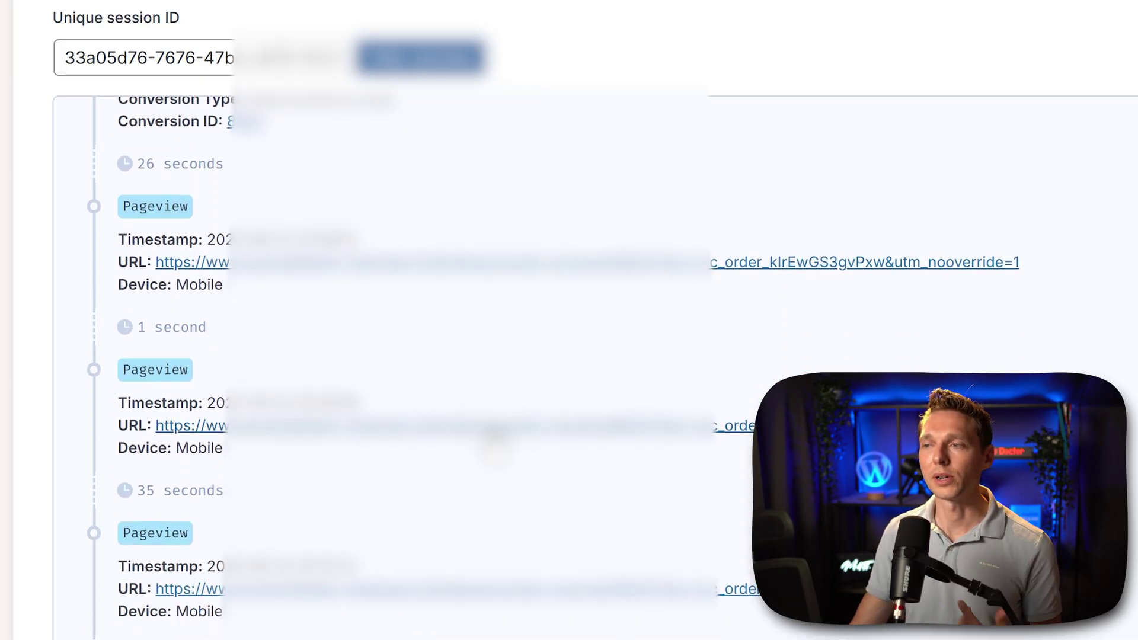
{"action": "scroll", "coordinate": [495, 438], "scroll_direction": "down", "scroll_amount": 1}
{"action": "scroll", "coordinate": [593, 356], "scroll_direction": "down", "scroll_amount": 1}
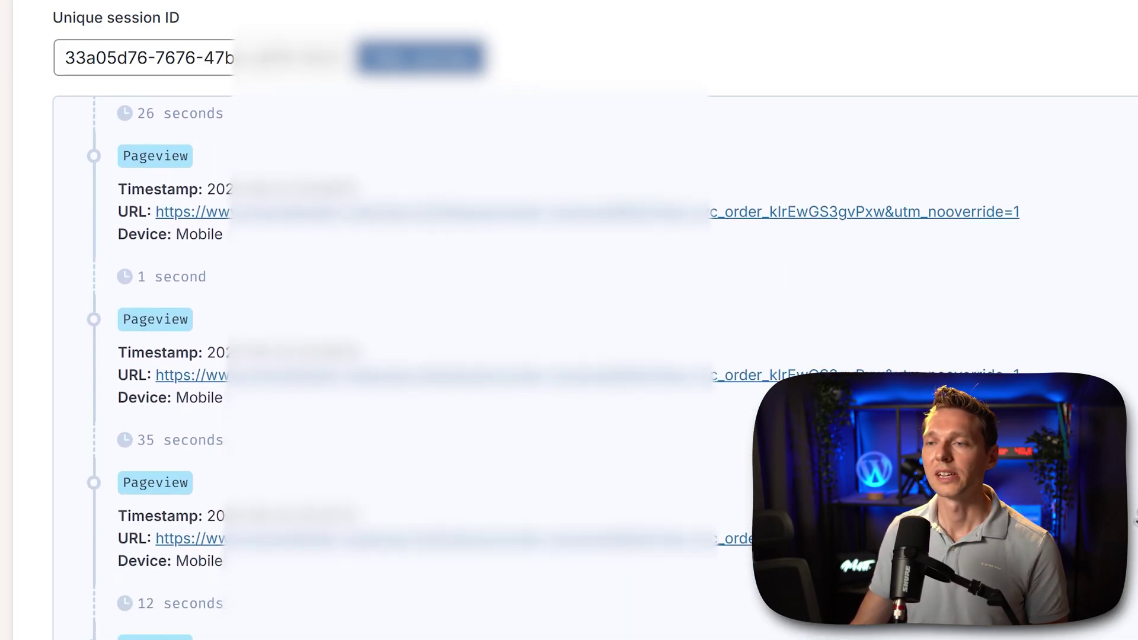
{"action": "scroll", "coordinate": [592, 355], "scroll_direction": "down", "scroll_amount": 5}
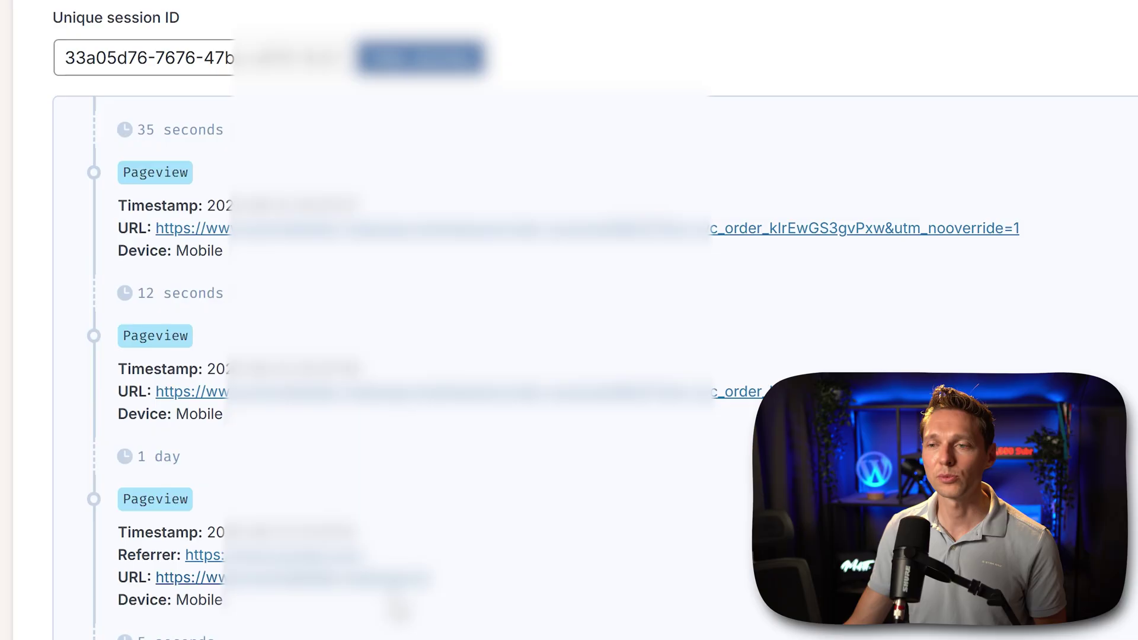
{"action": "scroll", "coordinate": [495, 356], "scroll_direction": "up", "scroll_amount": 5}
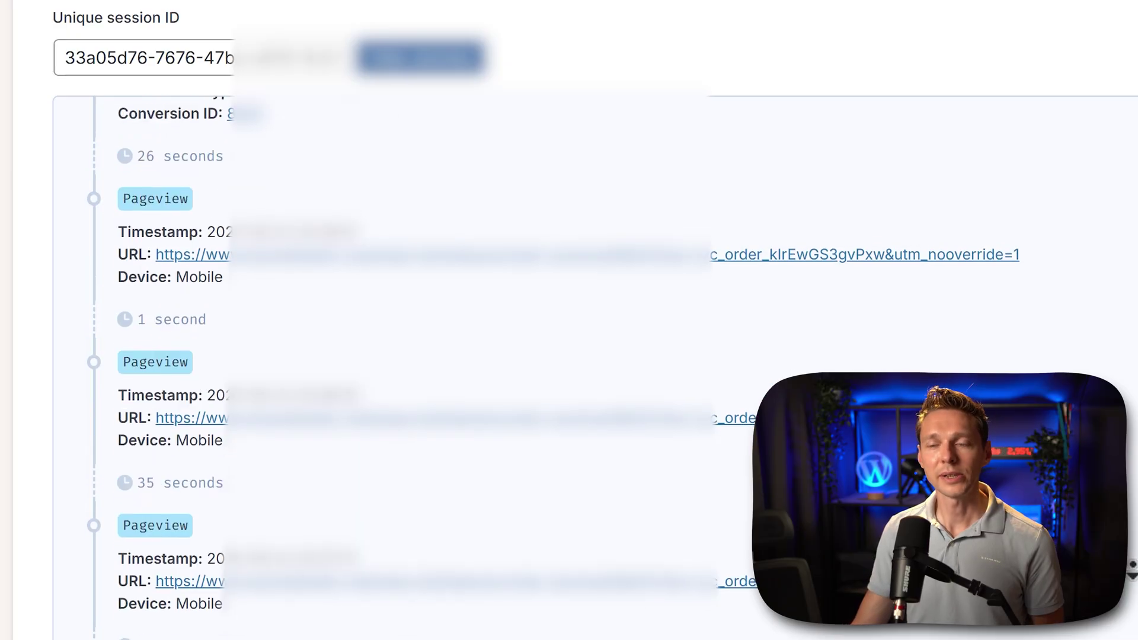
{"action": "scroll", "coordinate": [495, 356], "scroll_direction": "down", "scroll_amount": 1}
{"action": "scroll", "coordinate": [495, 356], "scroll_direction": "down", "scroll_amount": 1}
{"action": "scroll", "coordinate": [495, 355], "scroll_direction": "down", "scroll_amount": 1}
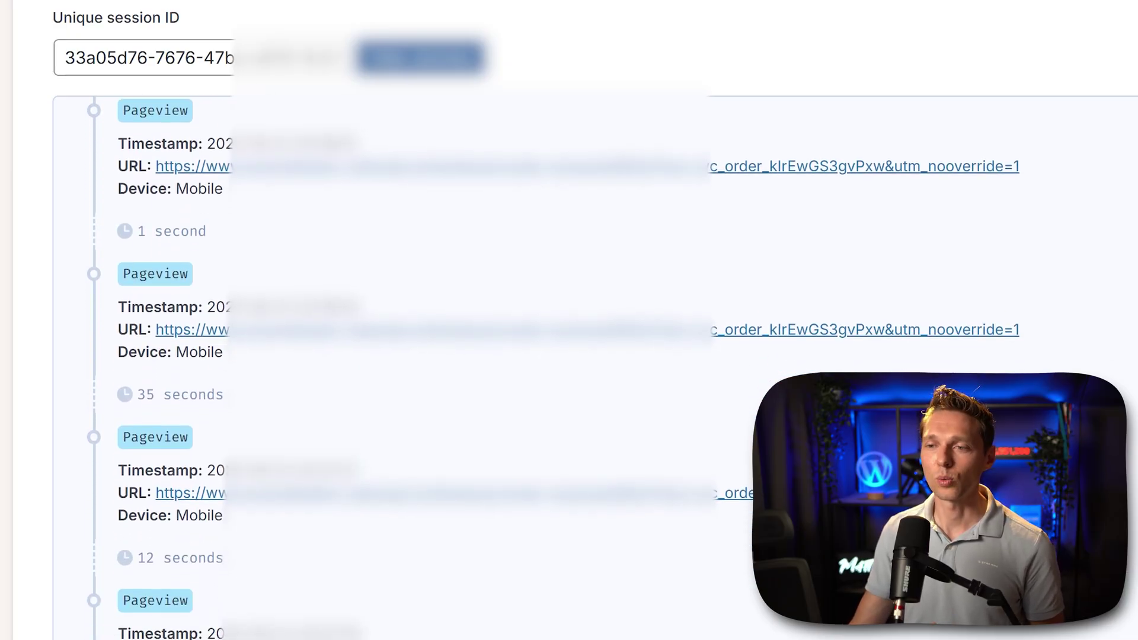
{"action": "scroll", "coordinate": [495, 355], "scroll_direction": "down", "scroll_amount": 1}
{"action": "scroll", "coordinate": [495, 356], "scroll_direction": "down", "scroll_amount": 2}
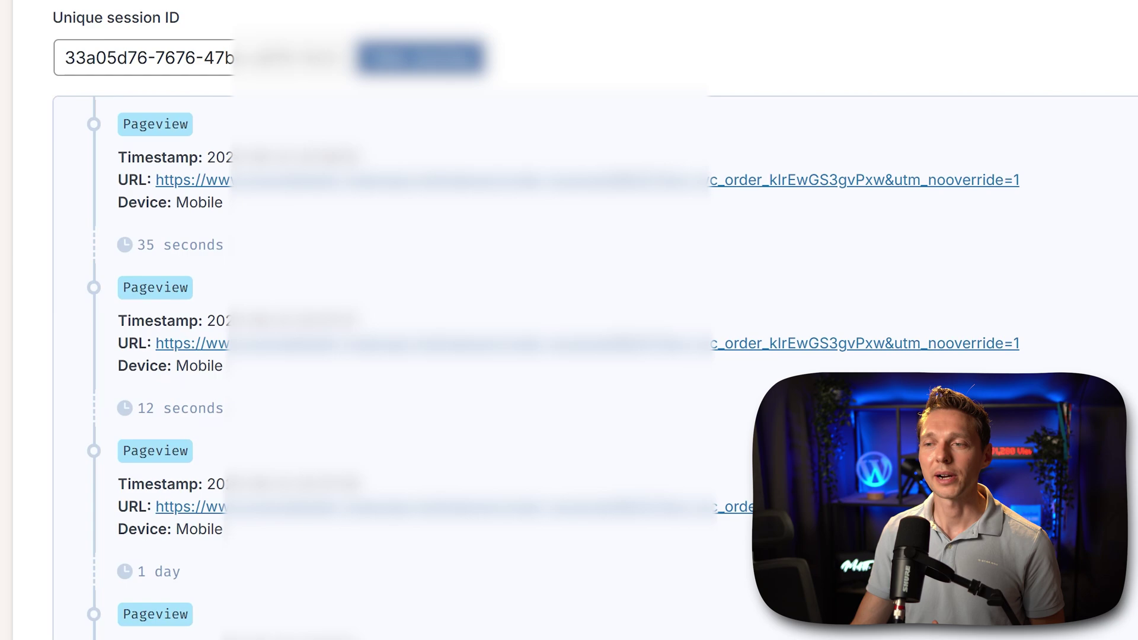
{"action": "scroll", "coordinate": [495, 356], "scroll_direction": "down", "scroll_amount": 2}
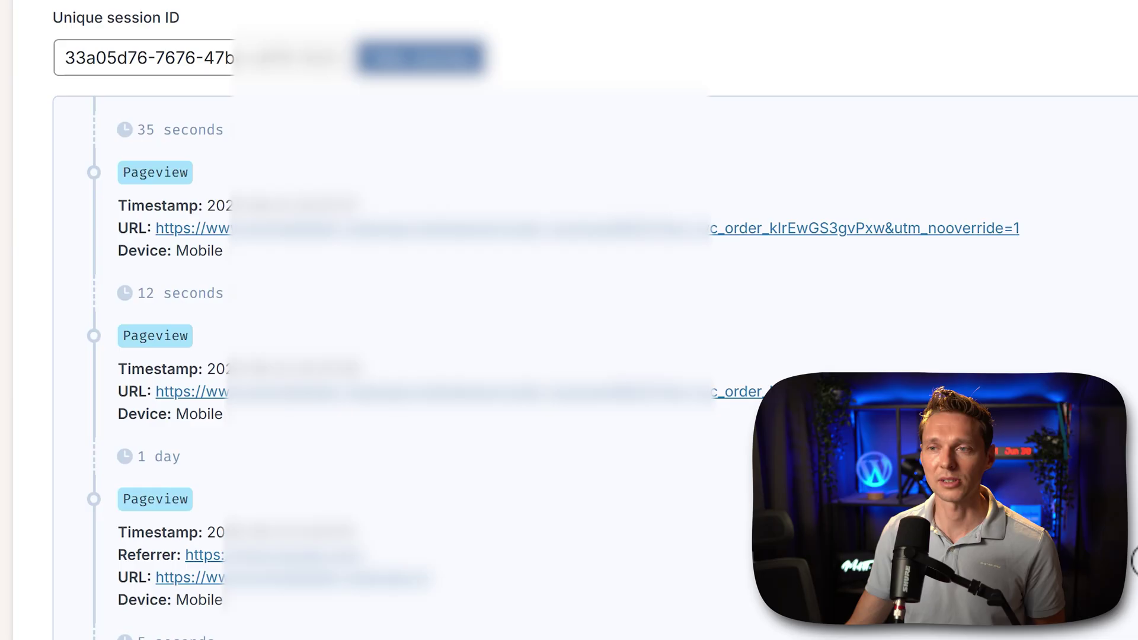
{"action": "scroll", "coordinate": [1128, 379], "scroll_direction": "up", "scroll_amount": 1}
{"action": "scroll", "coordinate": [1128, 380], "scroll_direction": "up", "scroll_amount": 2}
{"action": "scroll", "coordinate": [1128, 380], "scroll_direction": "up", "scroll_amount": 6}
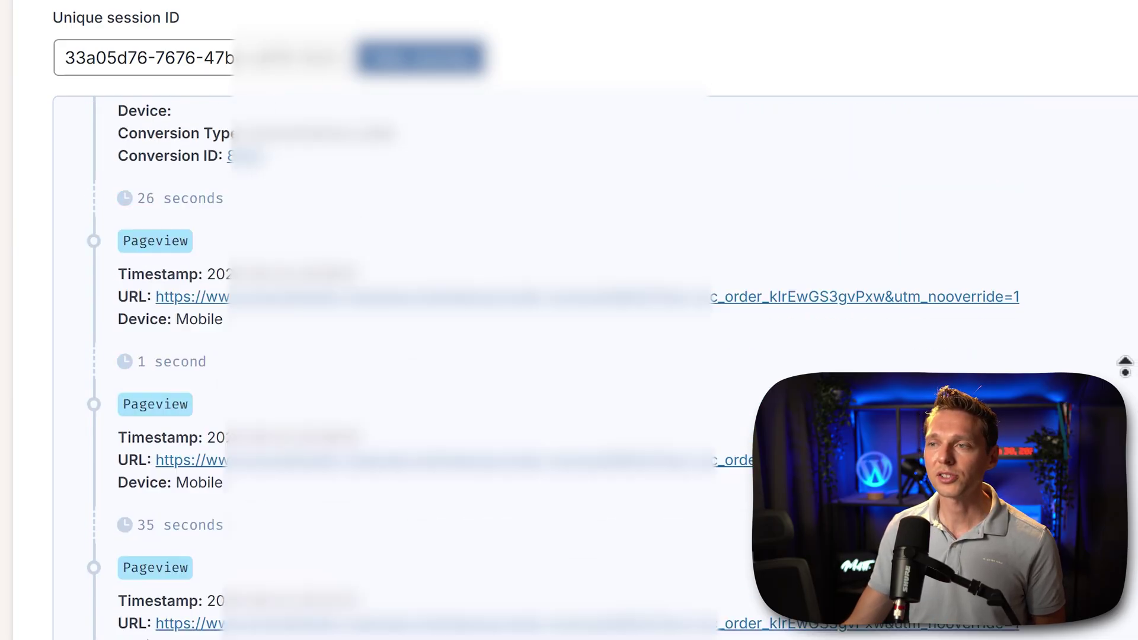
{"action": "scroll", "coordinate": [1128, 380], "scroll_direction": "up", "scroll_amount": 4}
{"action": "scroll", "coordinate": [1128, 379], "scroll_direction": "up", "scroll_amount": 3}
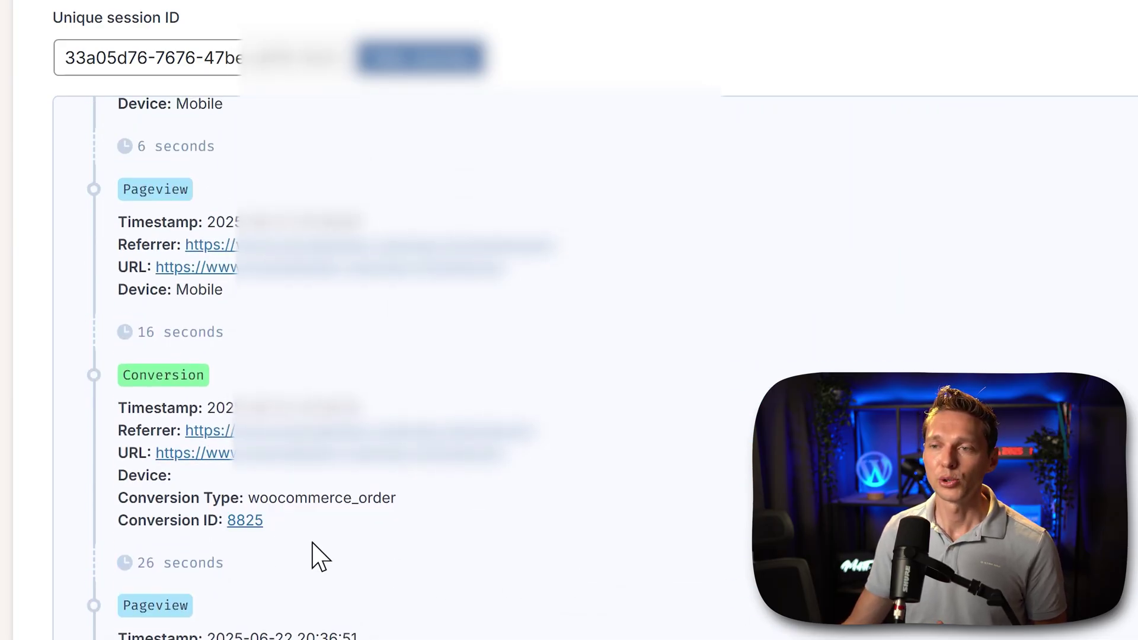
Open WooCommerce order 8825 and highlight the google.com referrer in its AnalyticsWP panel
{"action": "left_click", "coordinate": [245, 521]}
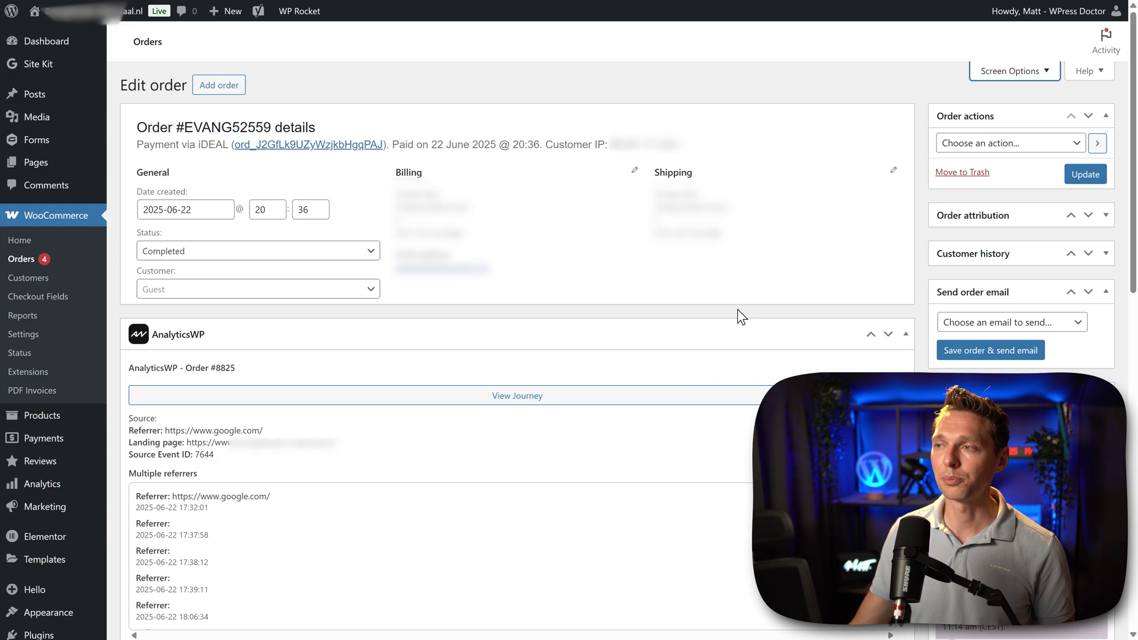
{"action": "middle_click", "coordinate": [917, 289]}
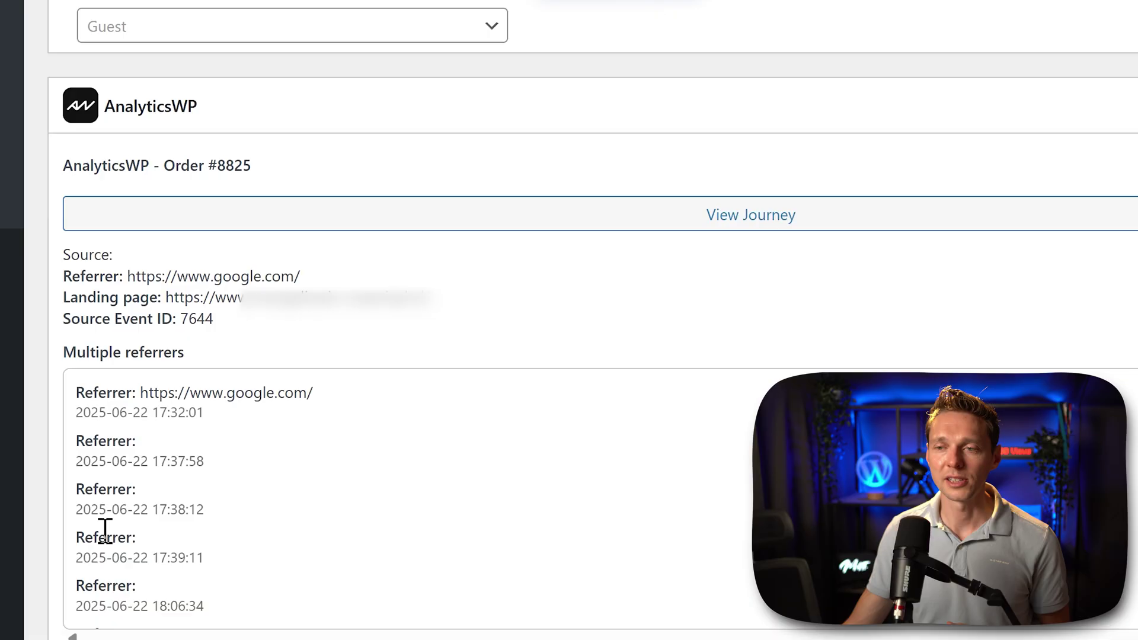
{"action": "left_click_drag", "start_coordinate": [106, 388], "coordinate": [292, 386]}
{"action": "left_click", "coordinate": [296, 386]}
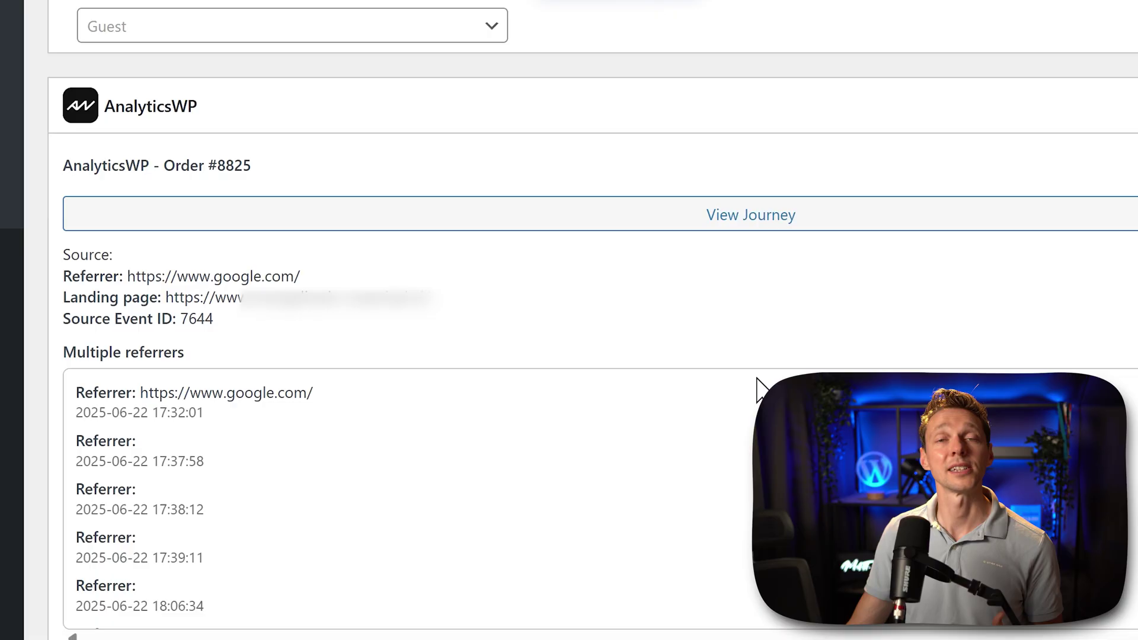
{"action": "scroll", "coordinate": [793, 249], "scroll_direction": "down", "scroll_amount": 3}
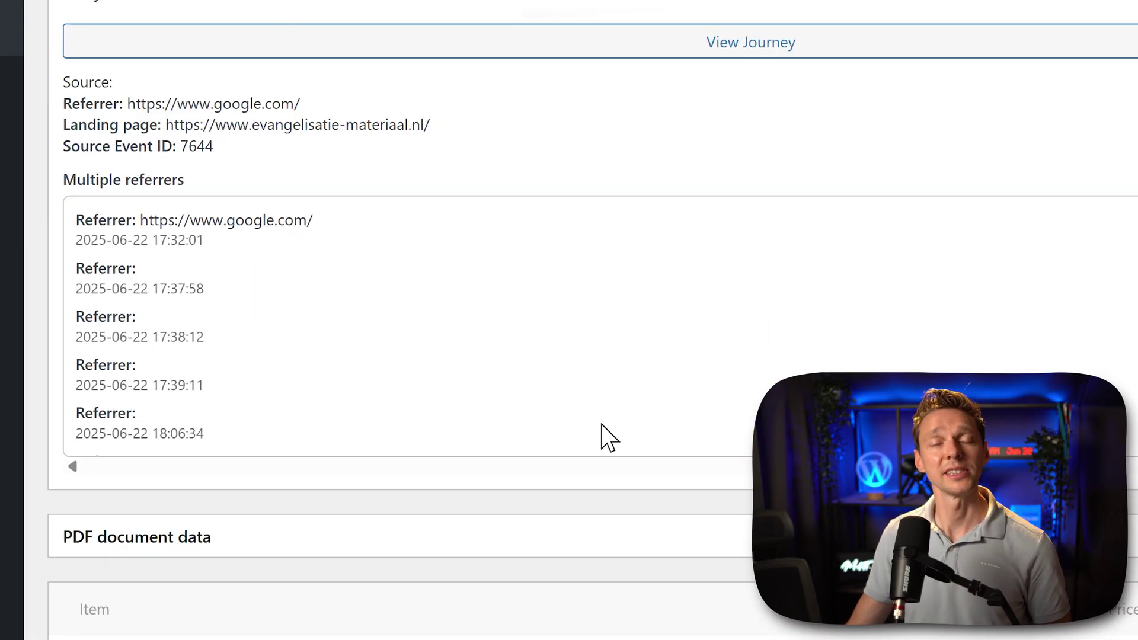
Open the full visitor journey for order 8825
{"action": "left_click", "coordinate": [752, 43]}
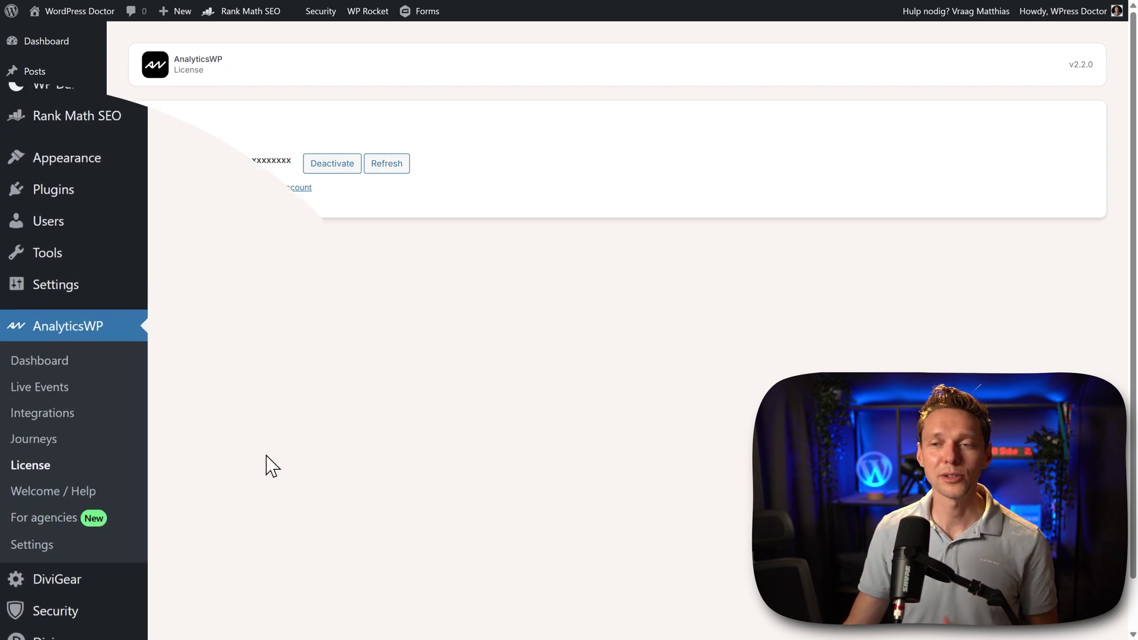
On the agency mode page, preview the first client's weekly report, then enable weekly and monthly reports
{"action": "left_click", "coordinate": [74, 519]}
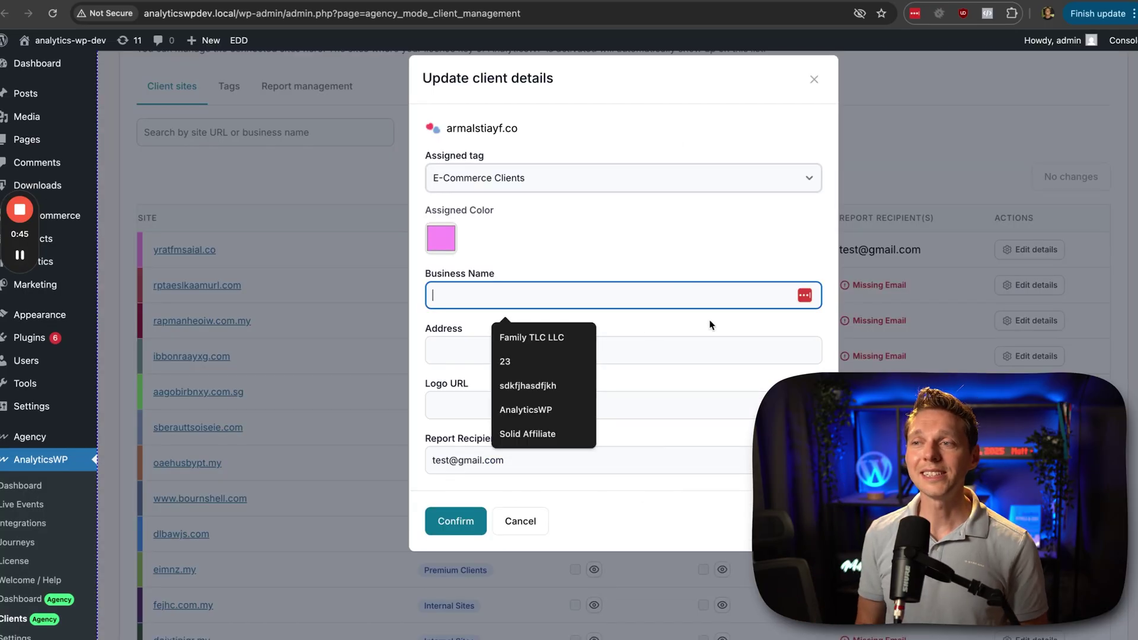
{"action": "left_click", "coordinate": [707, 355]}
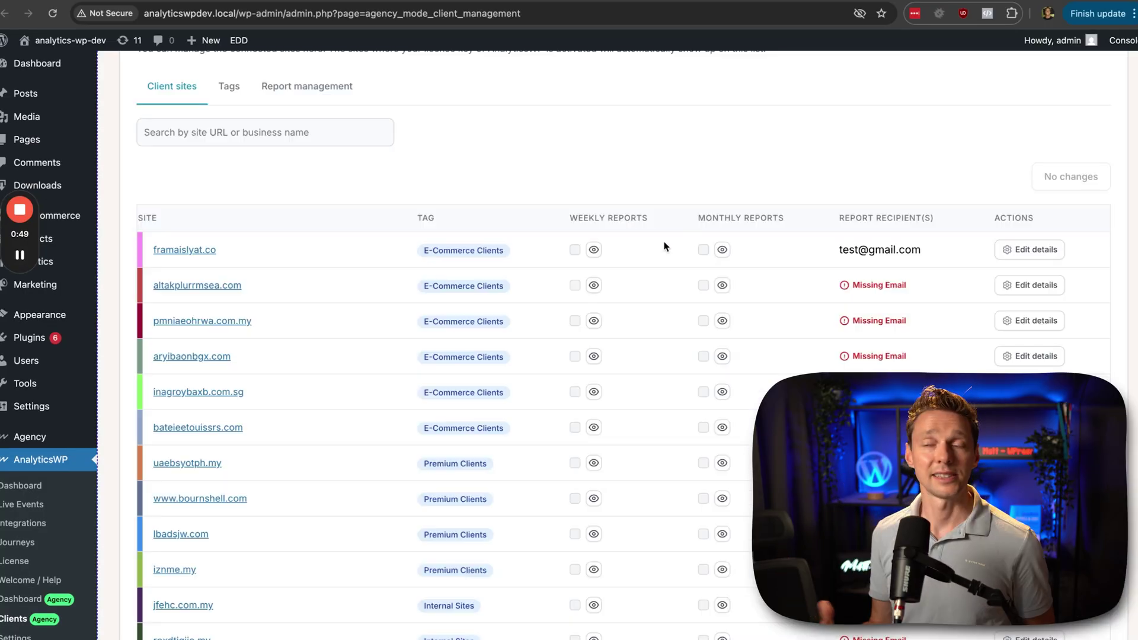
{"action": "left_click", "coordinate": [594, 250]}
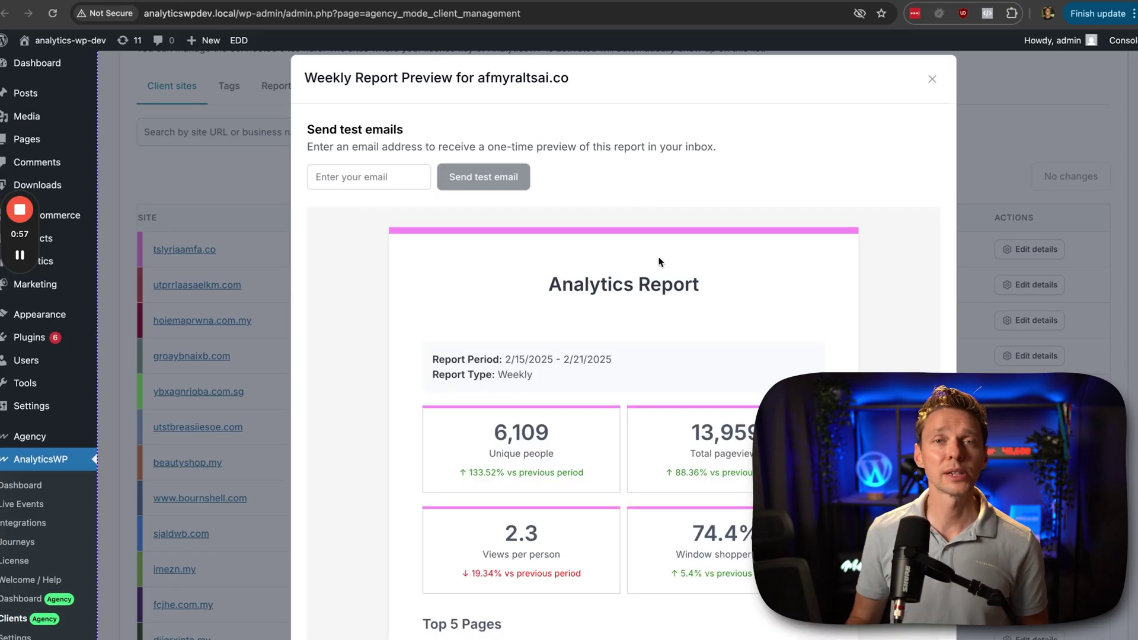
{"action": "left_click", "coordinate": [933, 80]}
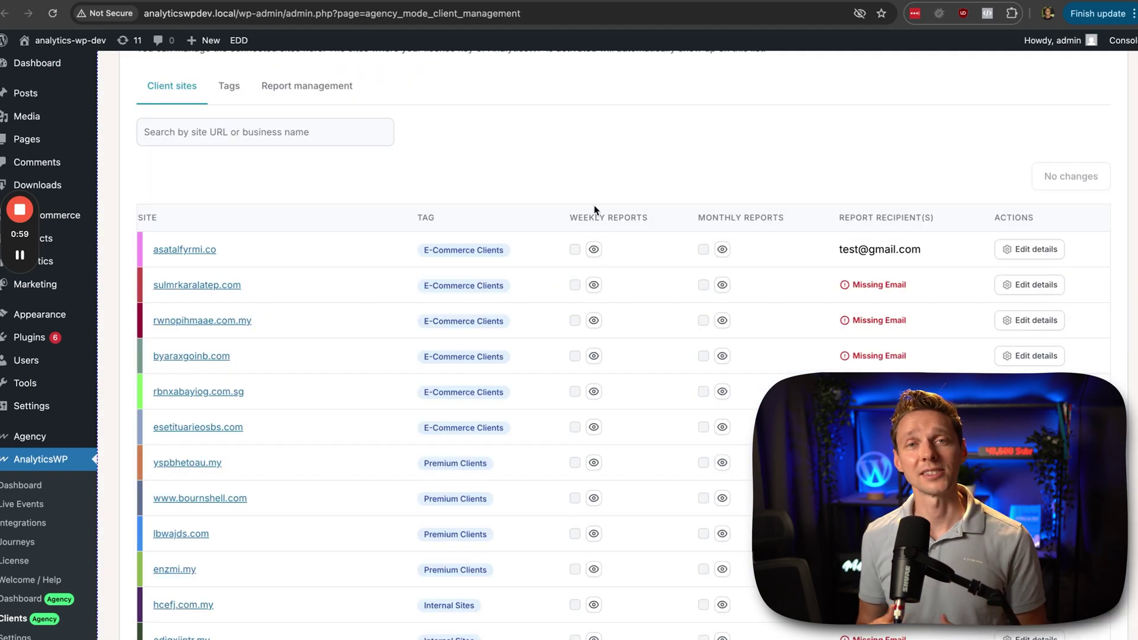
{"action": "left_click", "coordinate": [574, 249]}
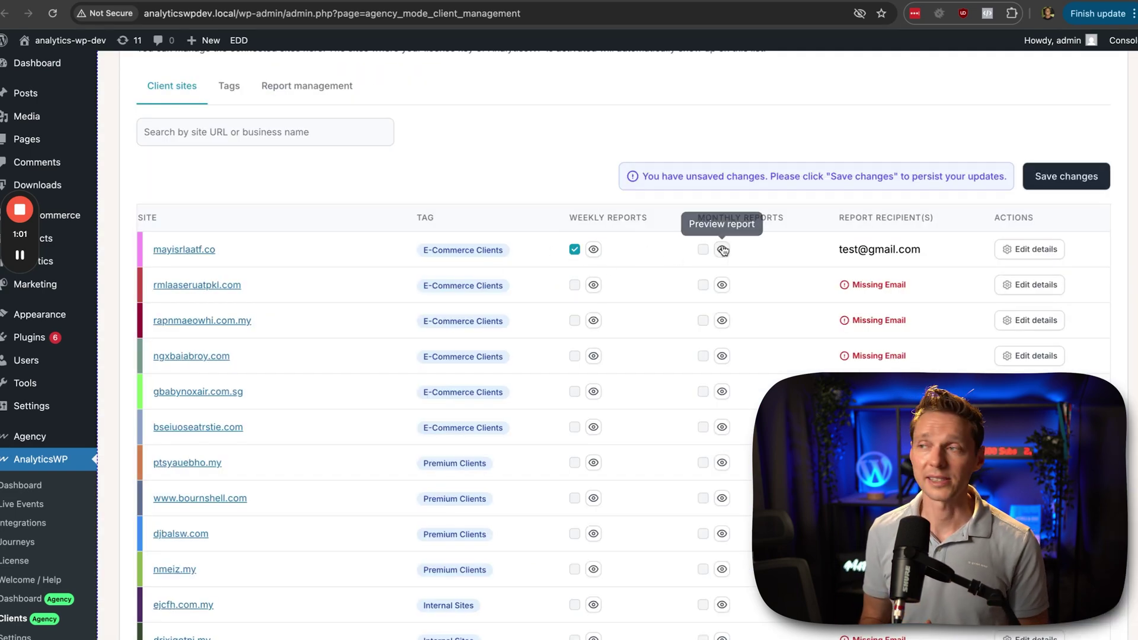
{"action": "left_click", "coordinate": [703, 249]}
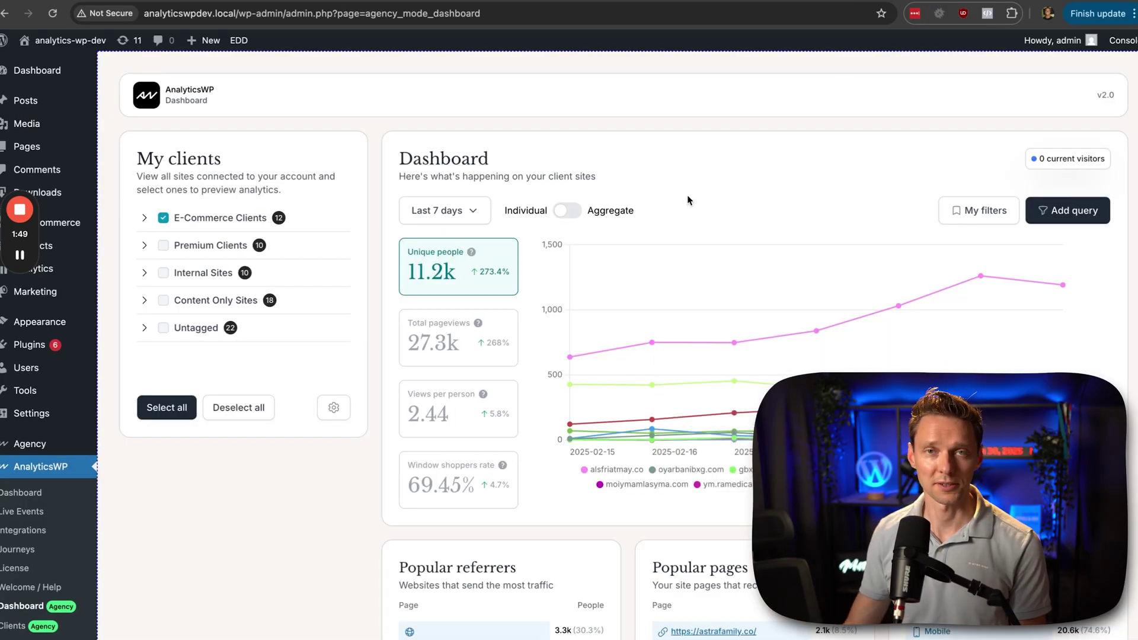
Deselect all client sites, then pick individual Premium Clients sites for combined agency stats
{"action": "left_click", "coordinate": [244, 411]}
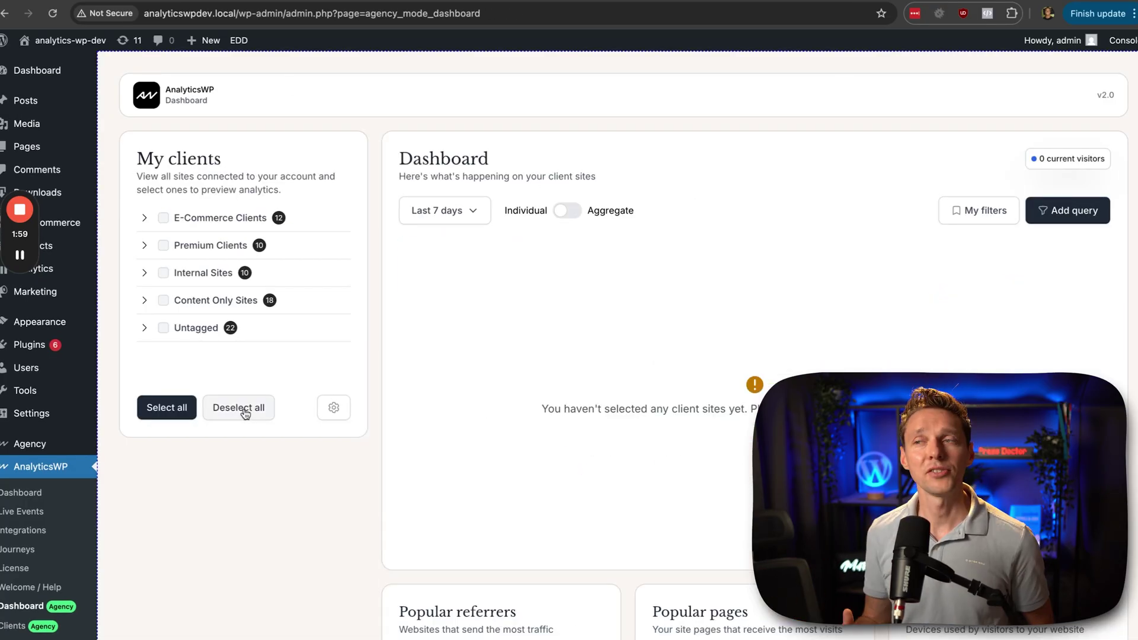
{"action": "left_click", "coordinate": [144, 245]}
{"action": "left_click", "coordinate": [172, 266]}
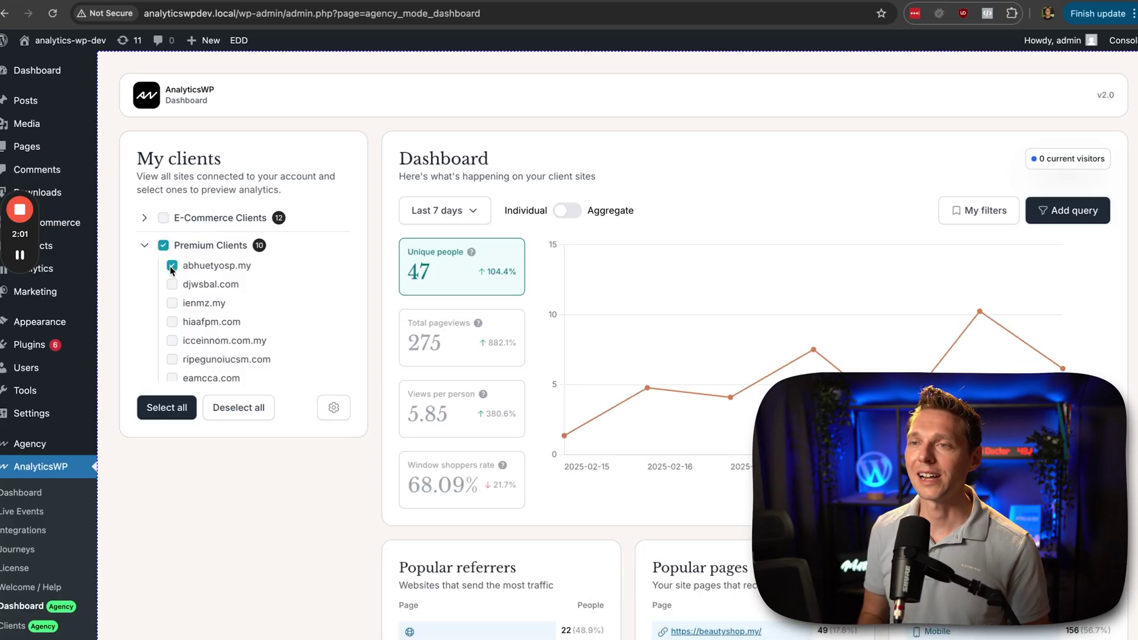
{"action": "left_click", "coordinate": [172, 267]}
{"action": "left_click", "coordinate": [173, 304]}
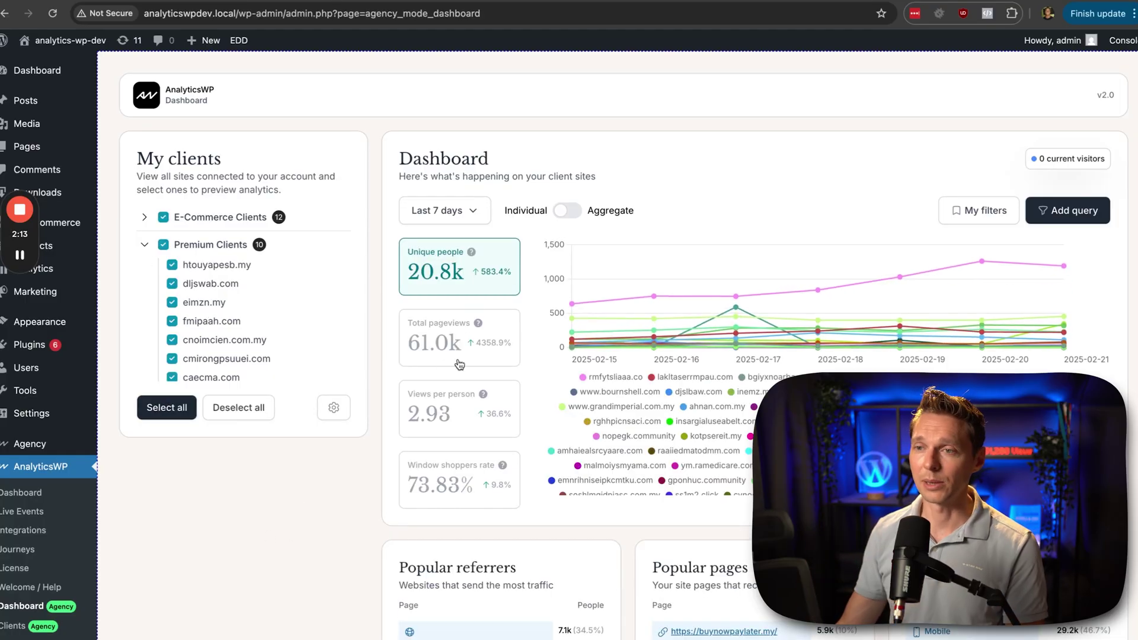
{"action": "scroll", "coordinate": [245, 326], "scroll_direction": "down", "scroll_amount": 2}
{"action": "scroll", "coordinate": [225, 243], "scroll_direction": "up", "scroll_amount": 2}
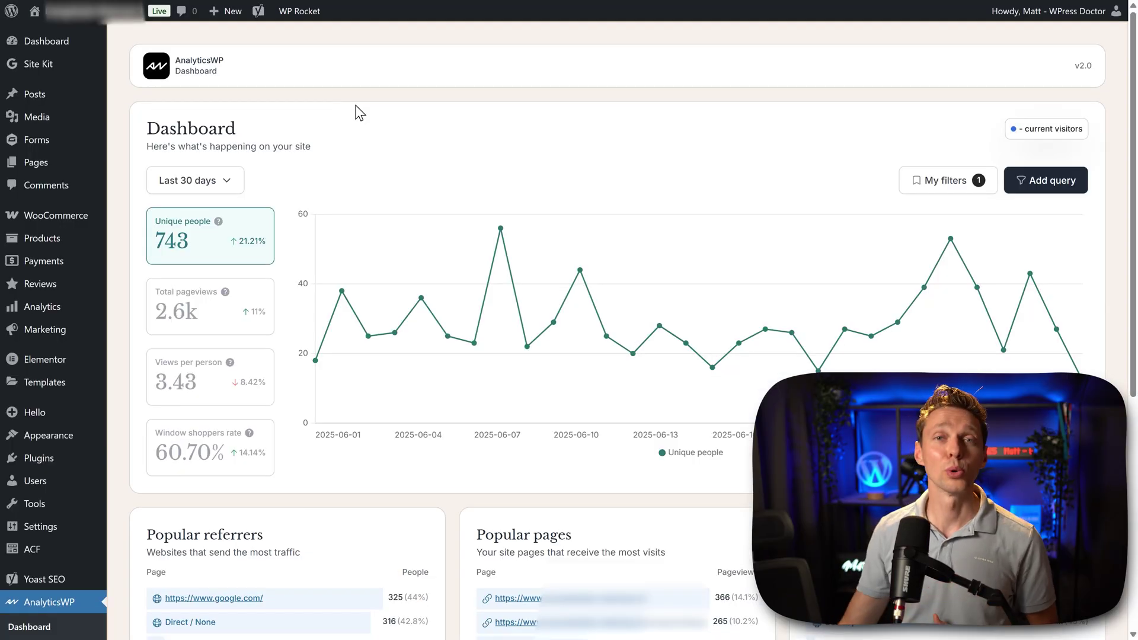
{"action": "mouse_move", "coordinate": [37, 64]}
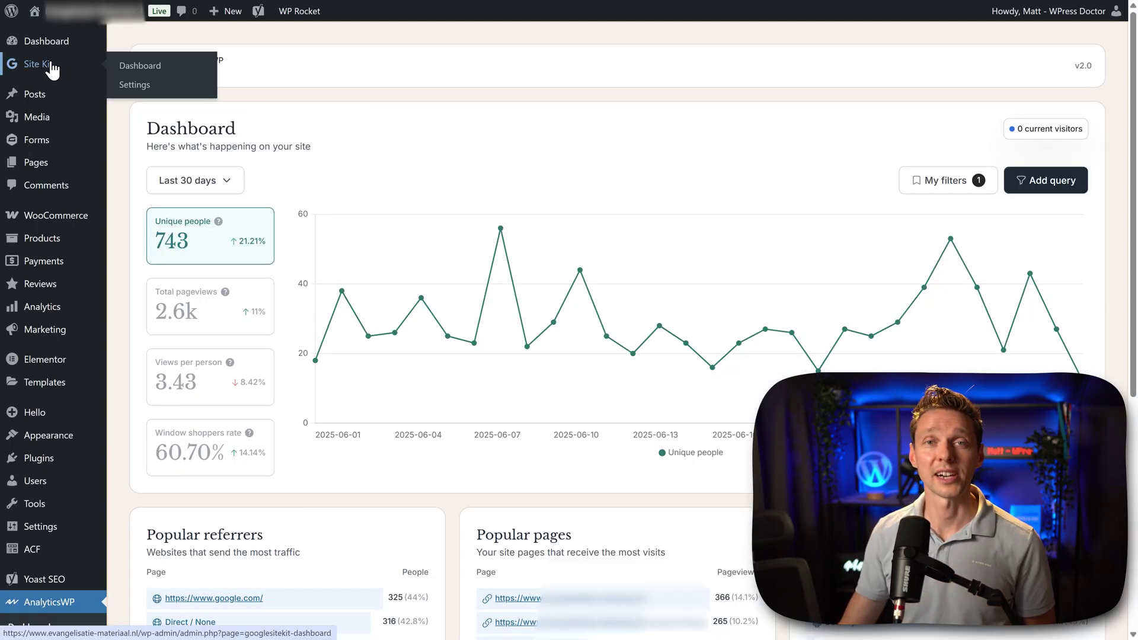
Review Site Kit's Key metrics and All Visitors chart: 38 visitors over 28 days, down 40.6%
{"action": "left_click", "coordinate": [148, 68]}
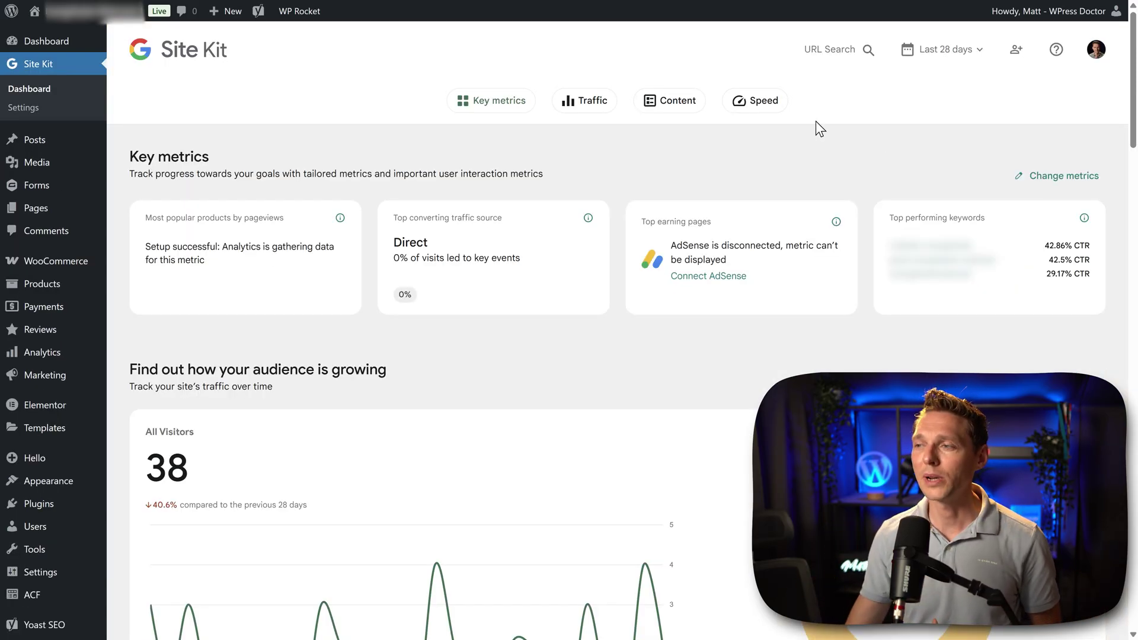
{"action": "scroll", "coordinate": [810, 196], "scroll_direction": "down", "scroll_amount": 3}
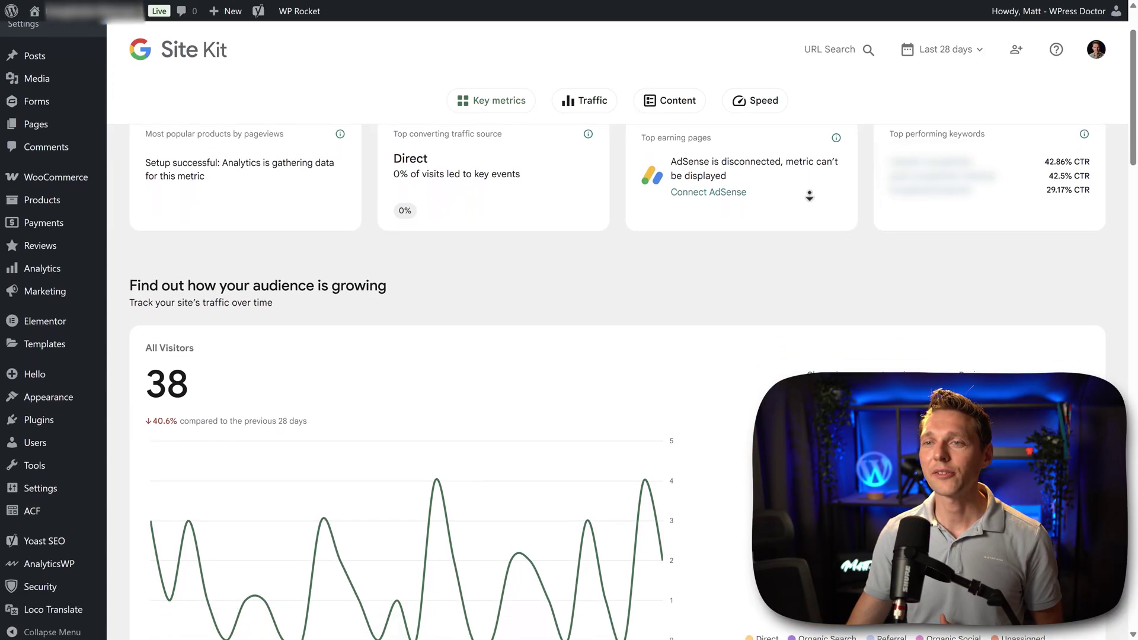
{"action": "scroll", "coordinate": [809, 196], "scroll_direction": "down", "scroll_amount": 1}
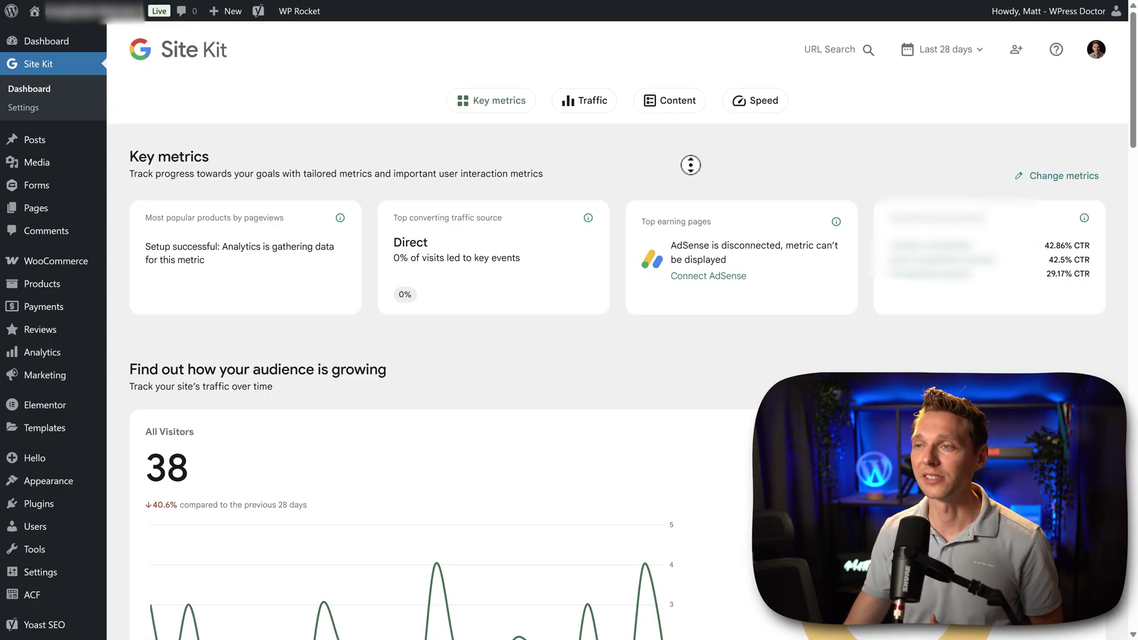
{"action": "scroll", "coordinate": [674, 204], "scroll_direction": "down", "scroll_amount": 1}
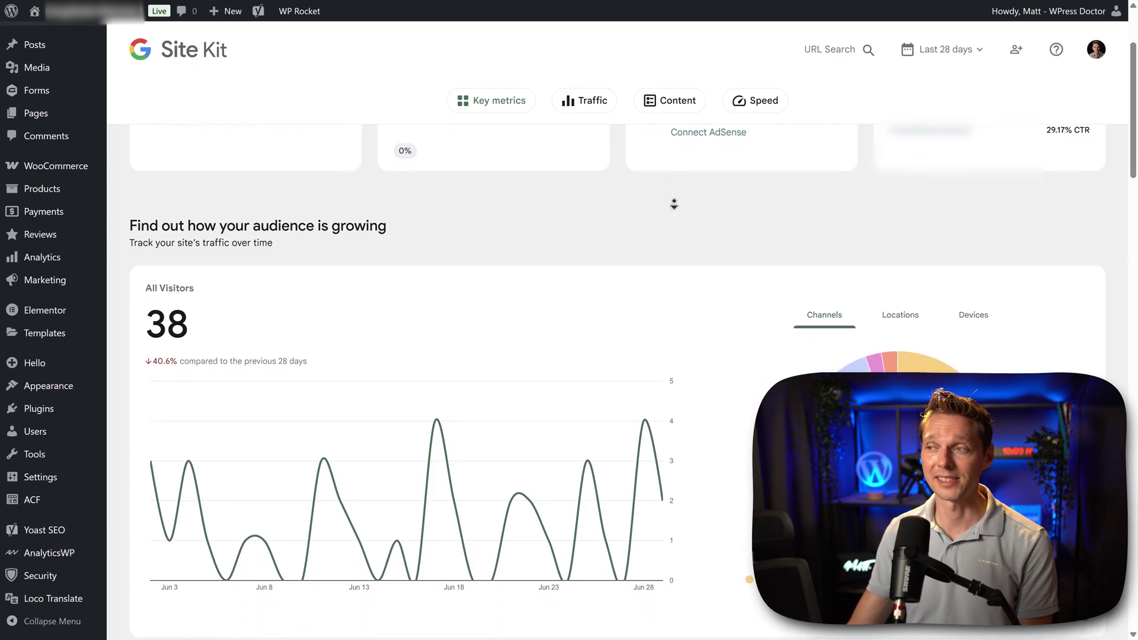
{"action": "left_click", "coordinate": [674, 202]}
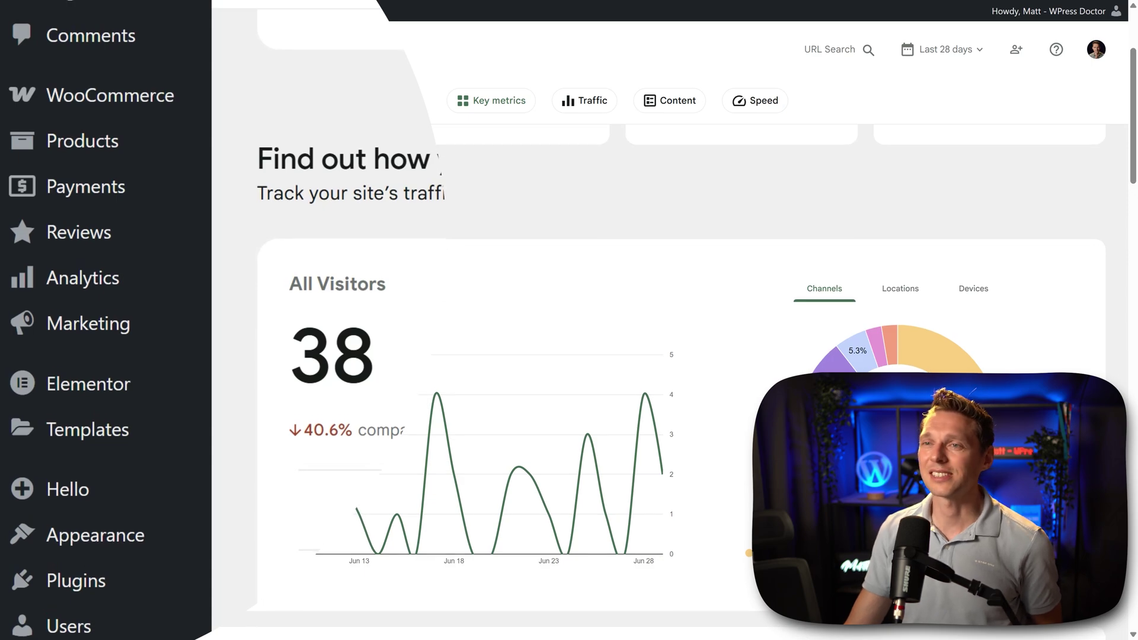
{"action": "scroll", "coordinate": [444, 284], "scroll_direction": "up", "scroll_amount": 1}
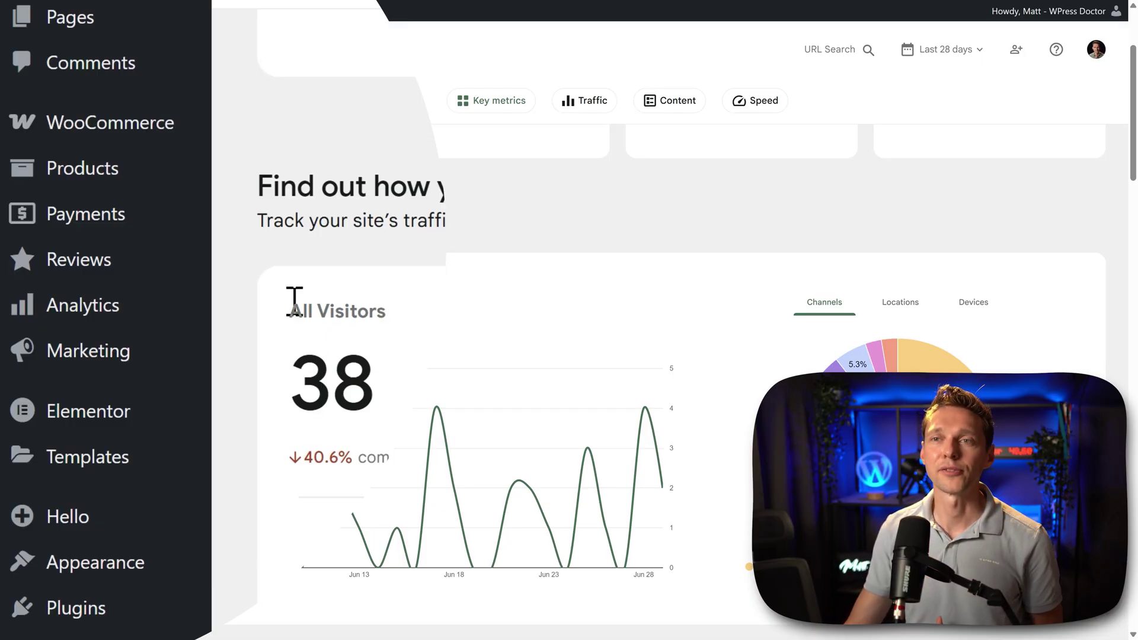
{"action": "mouse_move", "coordinate": [83, 278]}
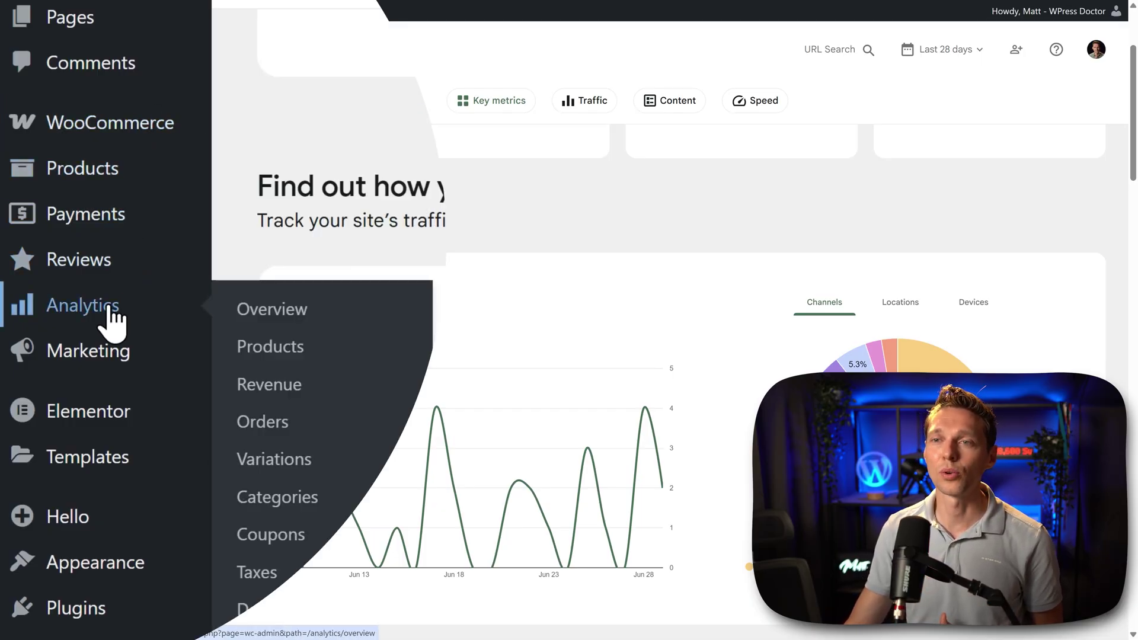
Check WooCommerce's June Analytics overview (€13,553 sales), then return to the Site Kit dashboard
{"action": "left_click", "coordinate": [278, 309]}
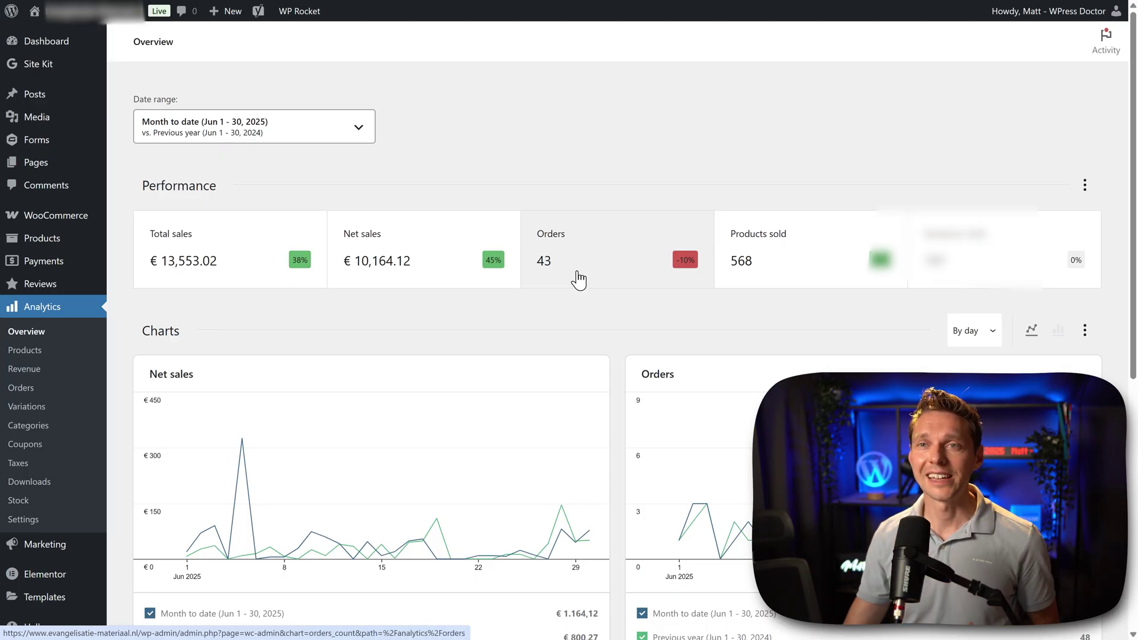
{"action": "mouse_move", "coordinate": [38, 64]}
{"action": "left_click", "coordinate": [138, 68]}
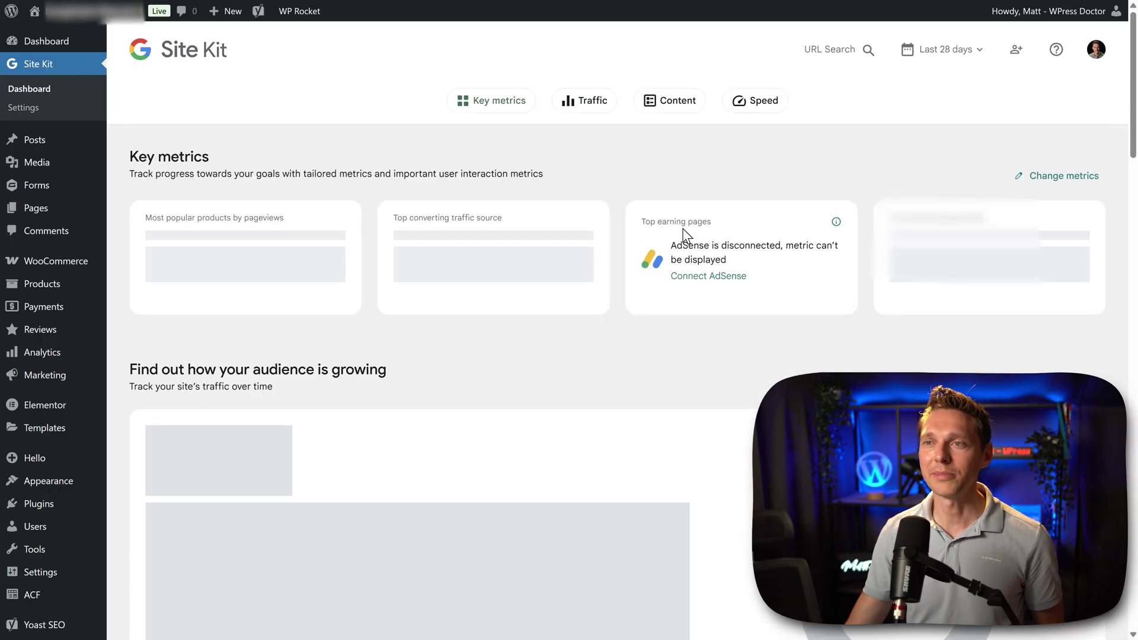
Scroll the Site Kit dashboard down to the audience growth section
{"action": "scroll", "coordinate": [697, 178], "scroll_direction": "down", "scroll_amount": 3}
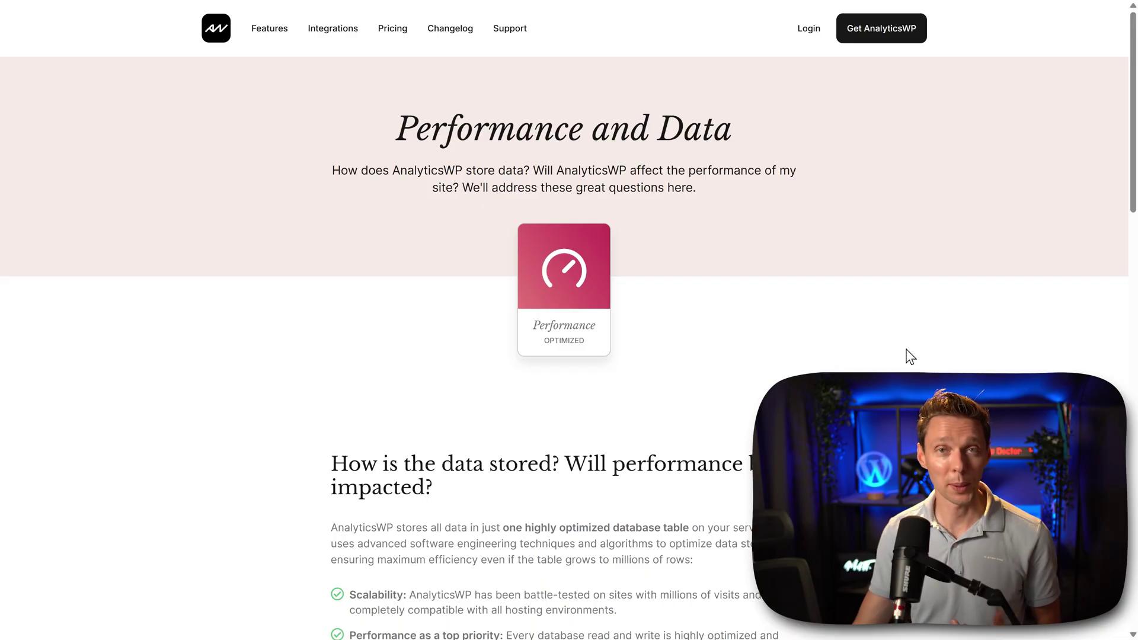
Scroll the Performance and Data page through data storage, page speed and the FAQs
{"action": "middle_click", "coordinate": [966, 347]}
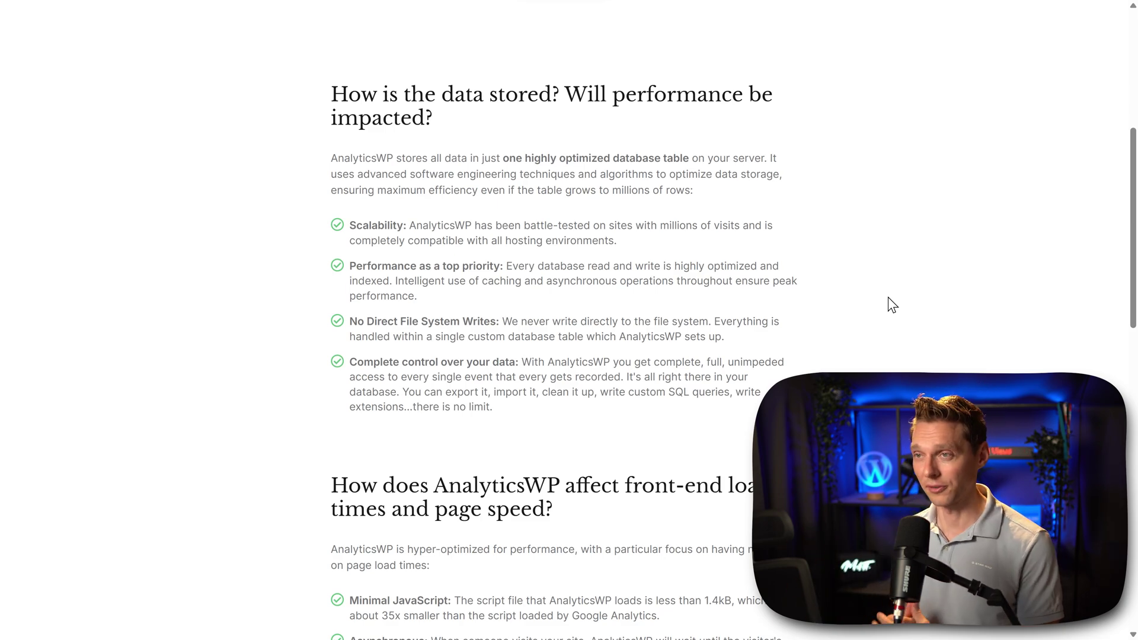
{"action": "scroll", "coordinate": [889, 297], "scroll_direction": "down", "scroll_amount": 5}
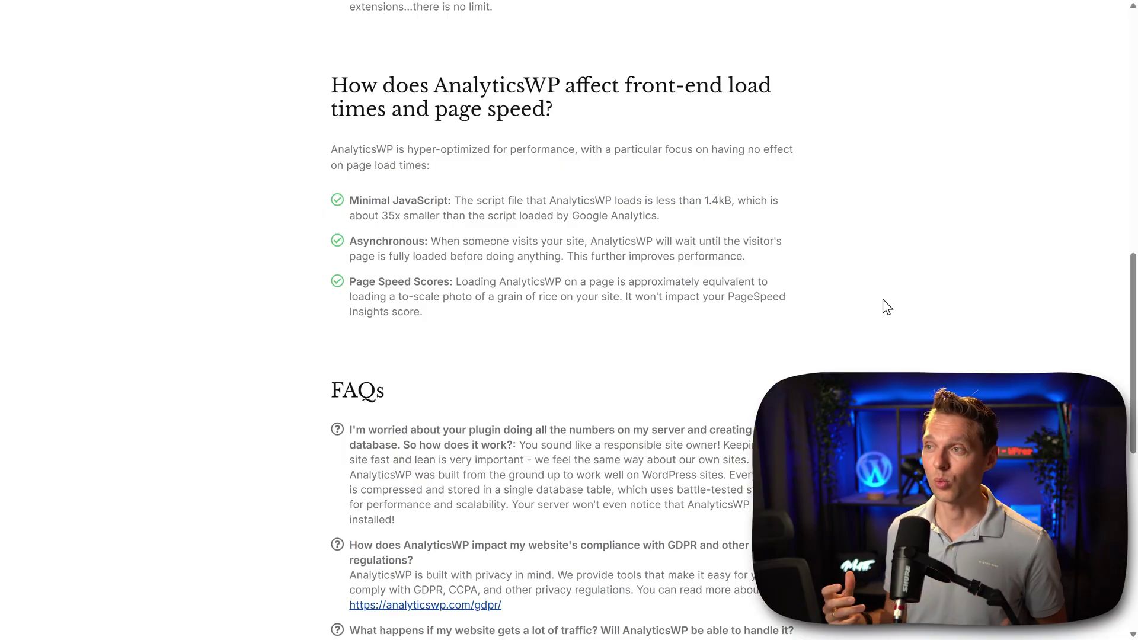
{"action": "middle_click", "coordinate": [887, 333]}
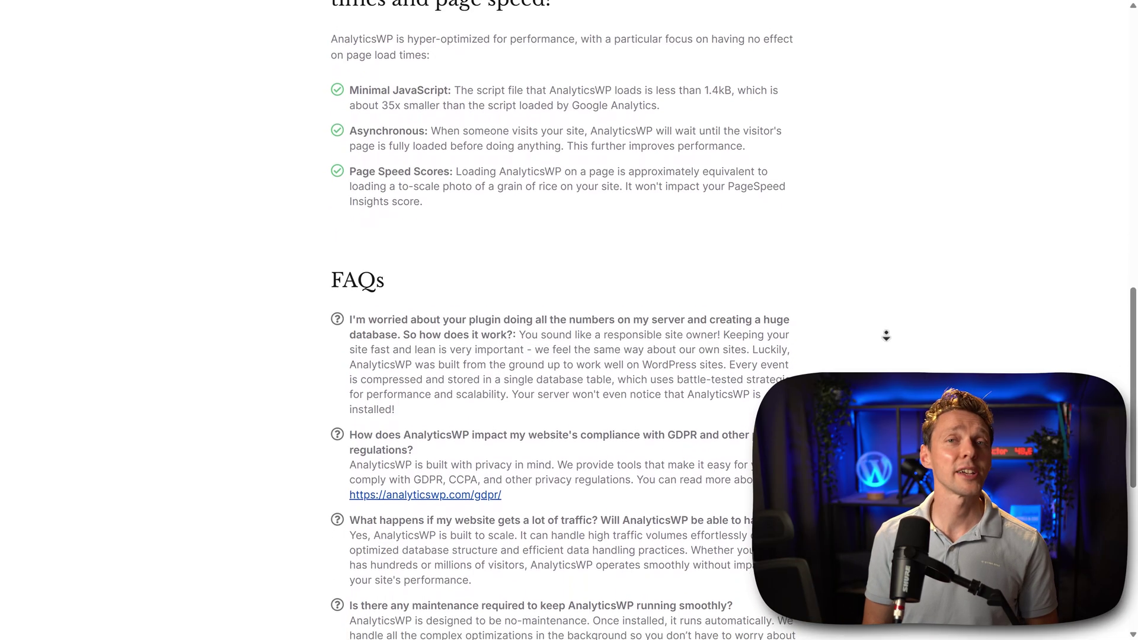